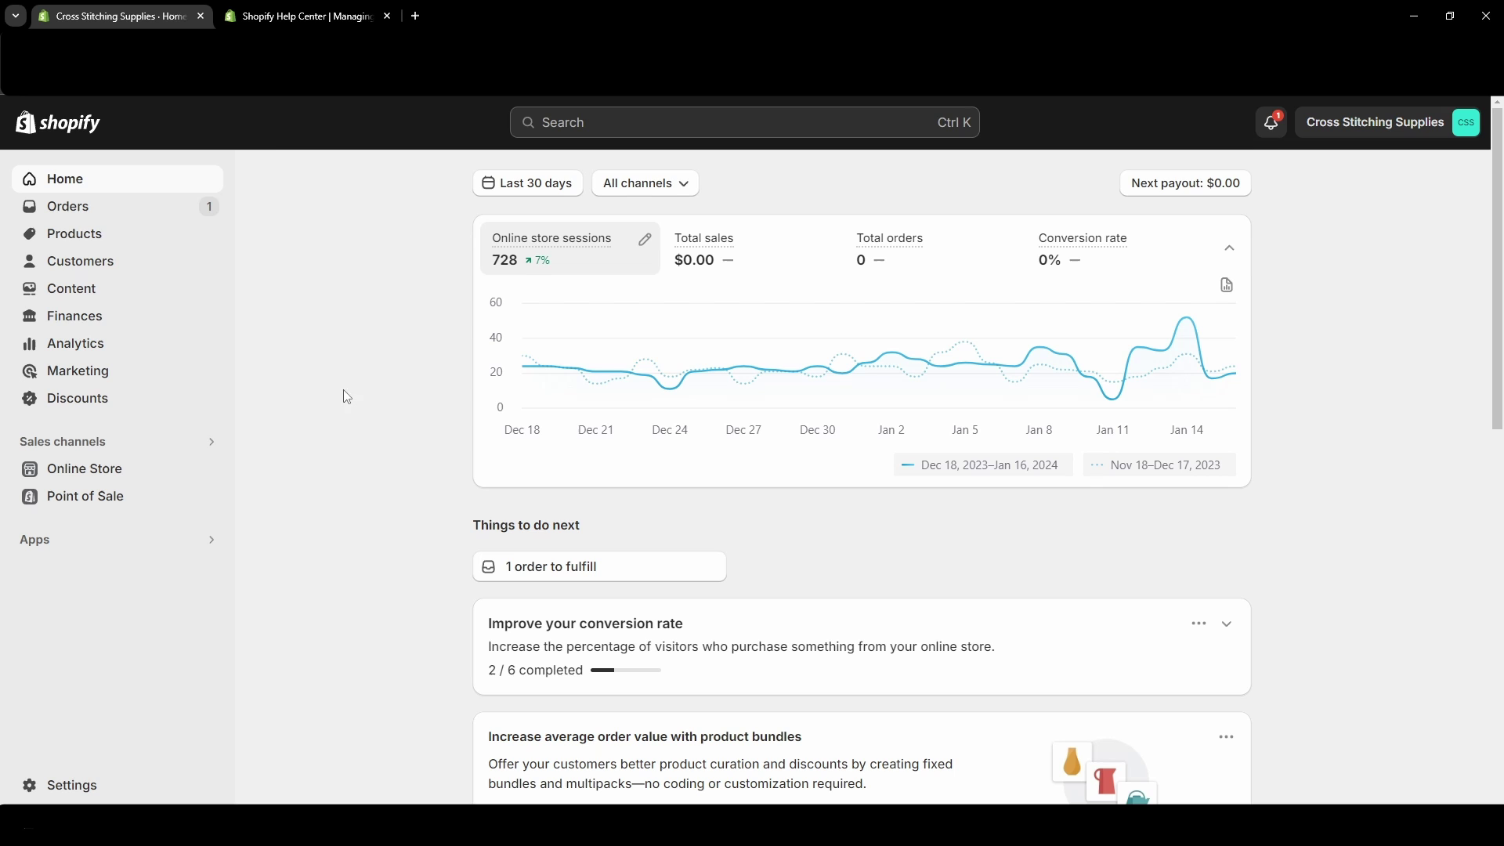
Go to Customers > Segments to see the six default customer segments.
left_click(84, 270)
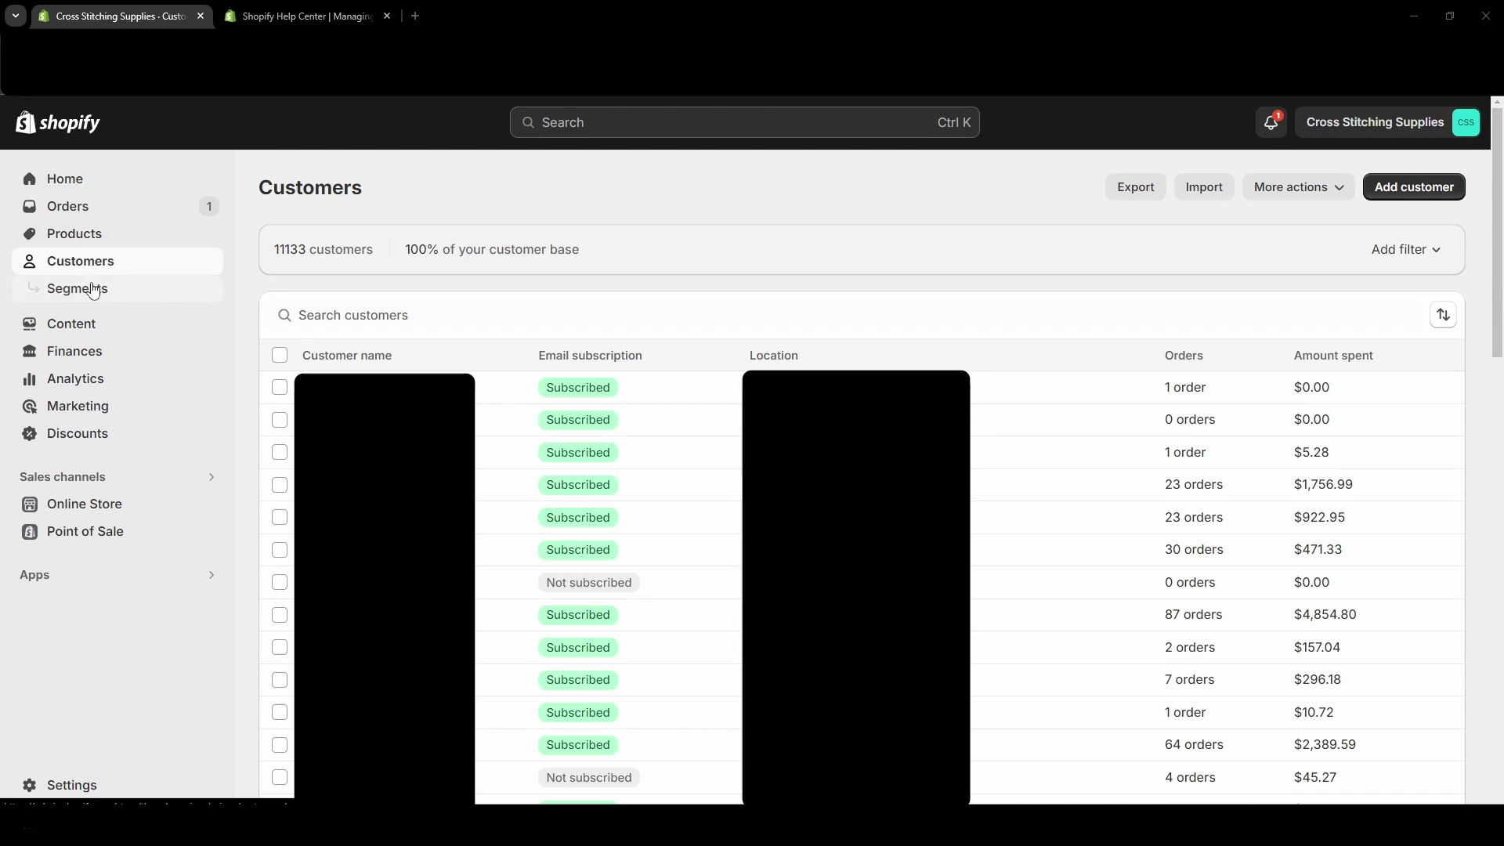
left_click(91, 289)
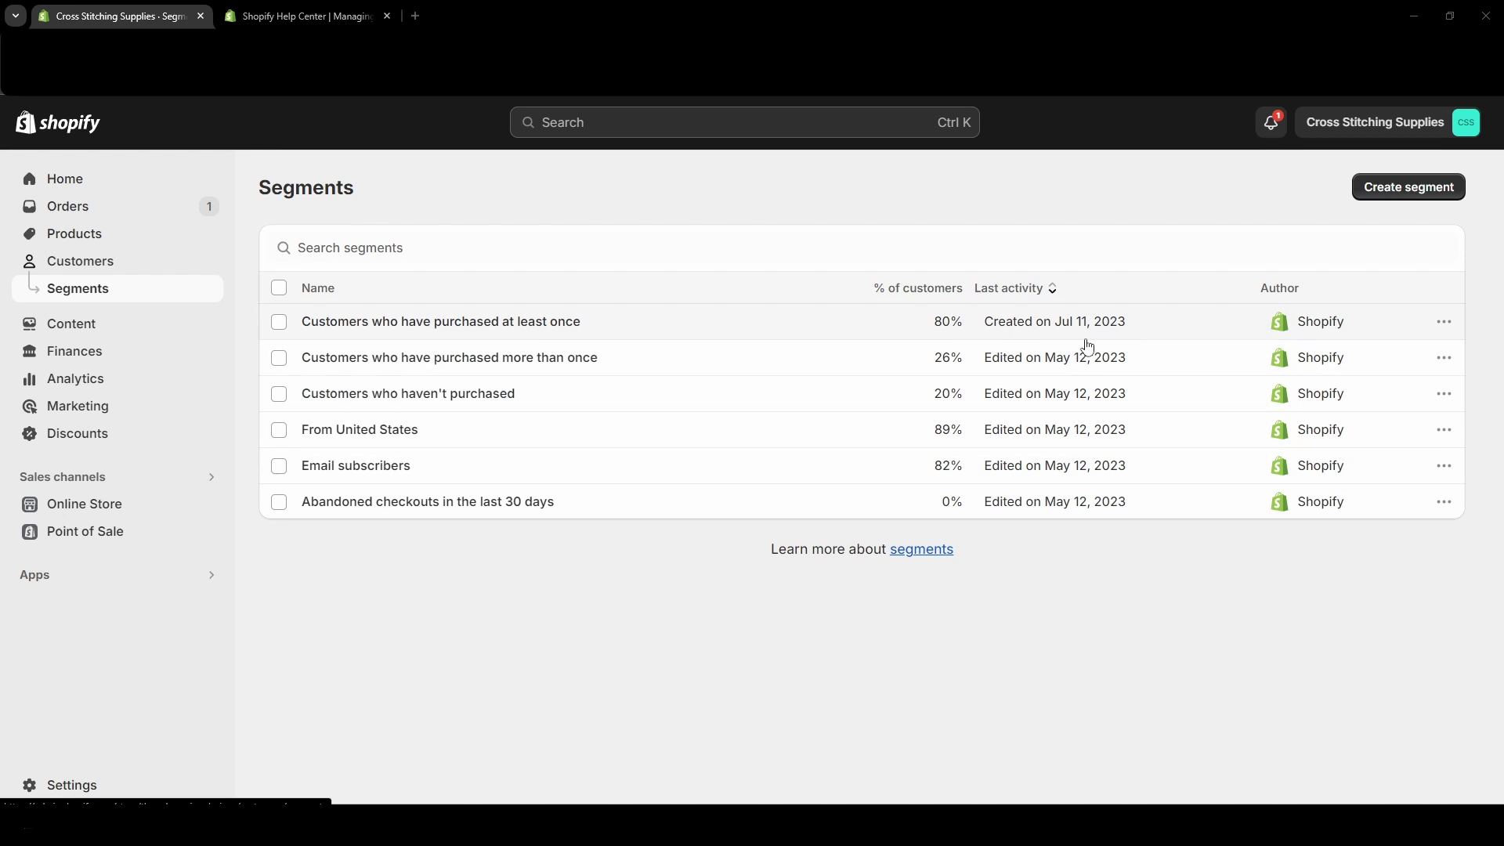
Create a new blank draft segment from the Segments page.
left_click(1410, 188)
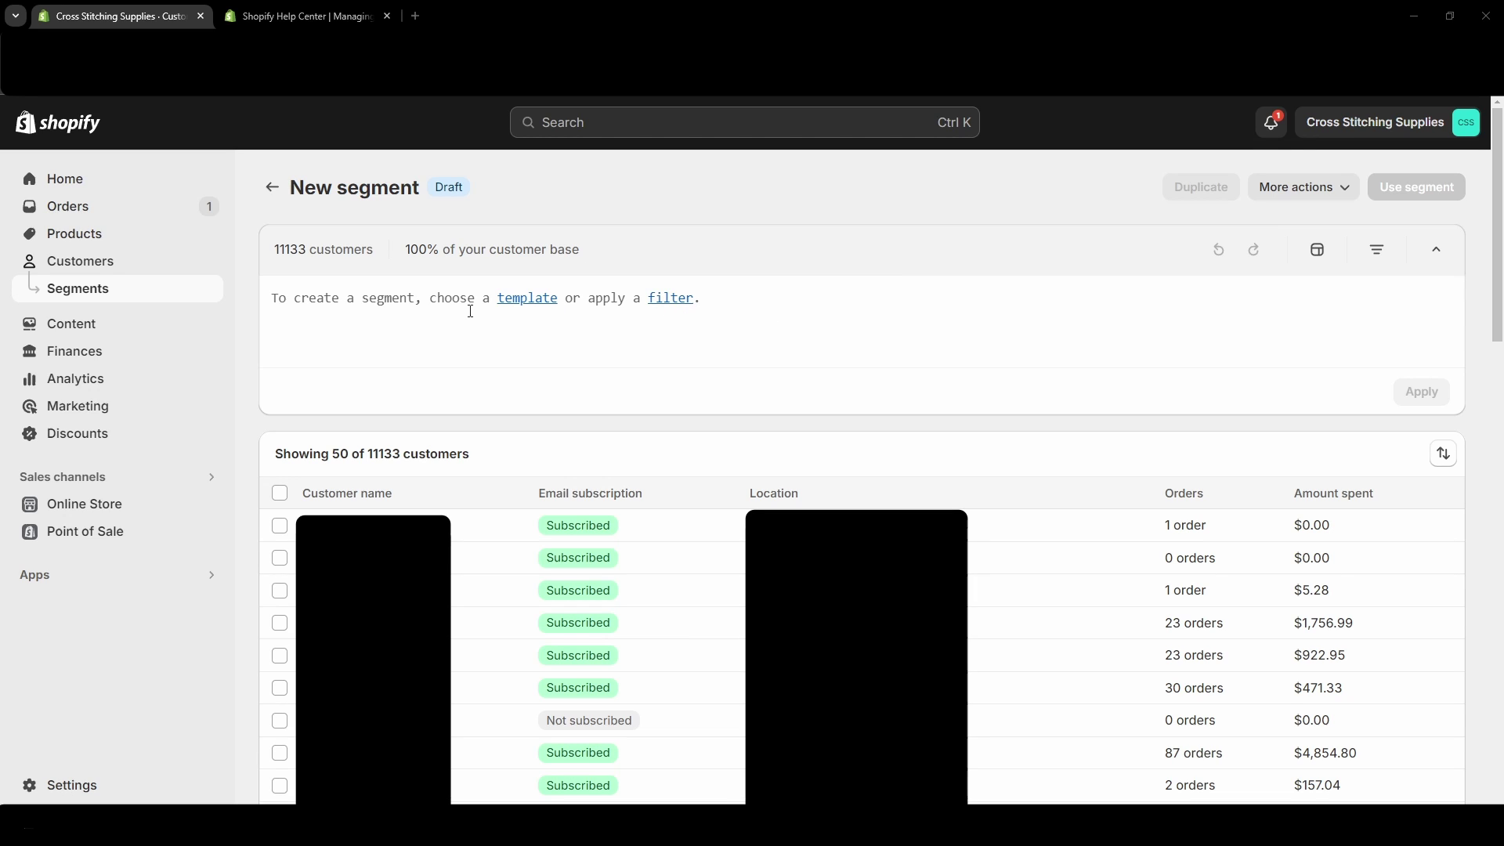
Open the segment Templates panel and scroll through the available templates.
left_click(529, 301)
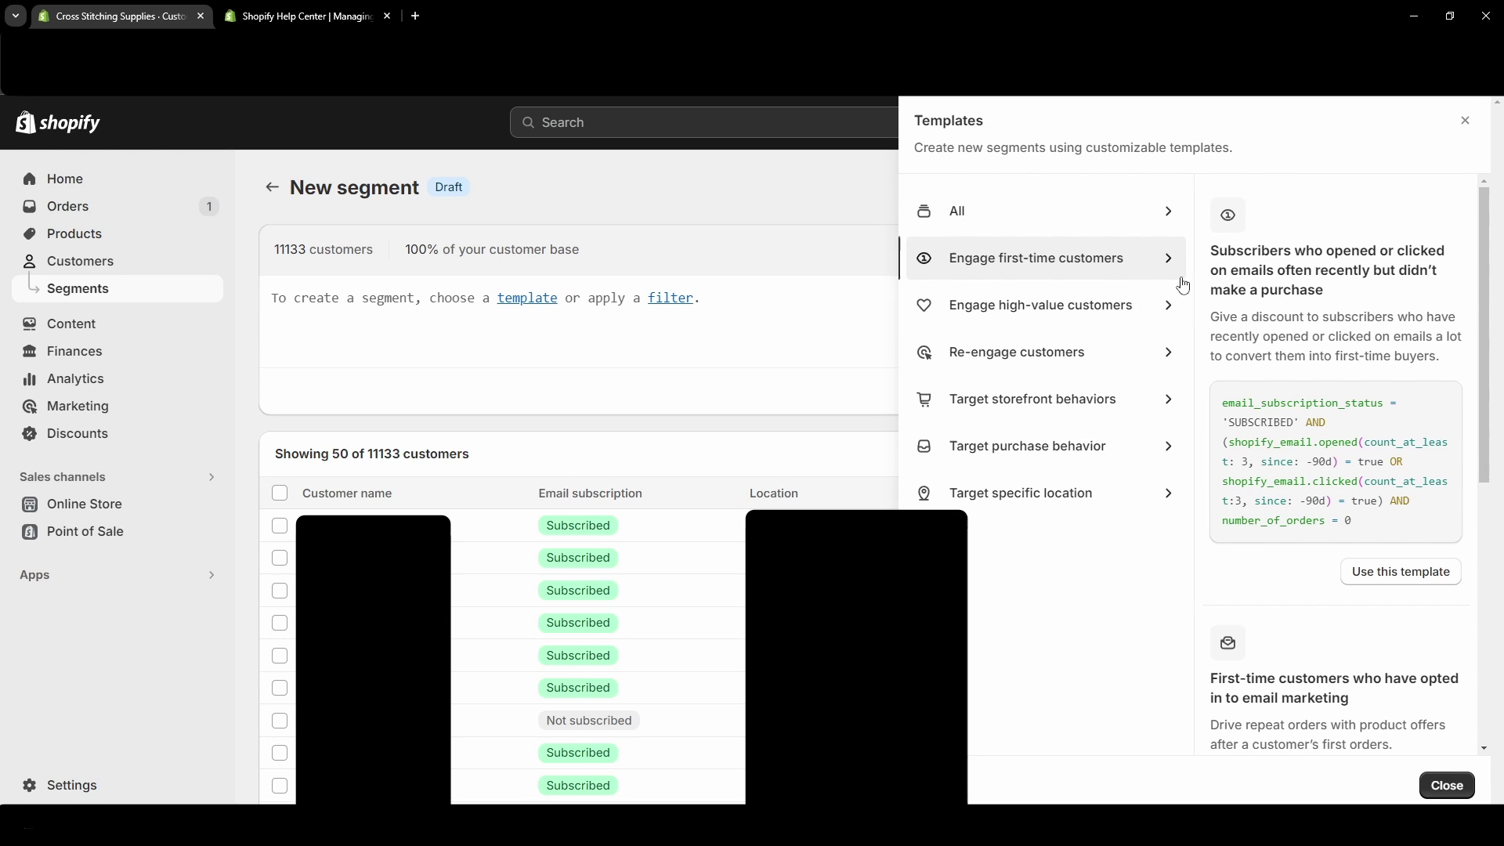
scroll(1233, 317, "down", 5)
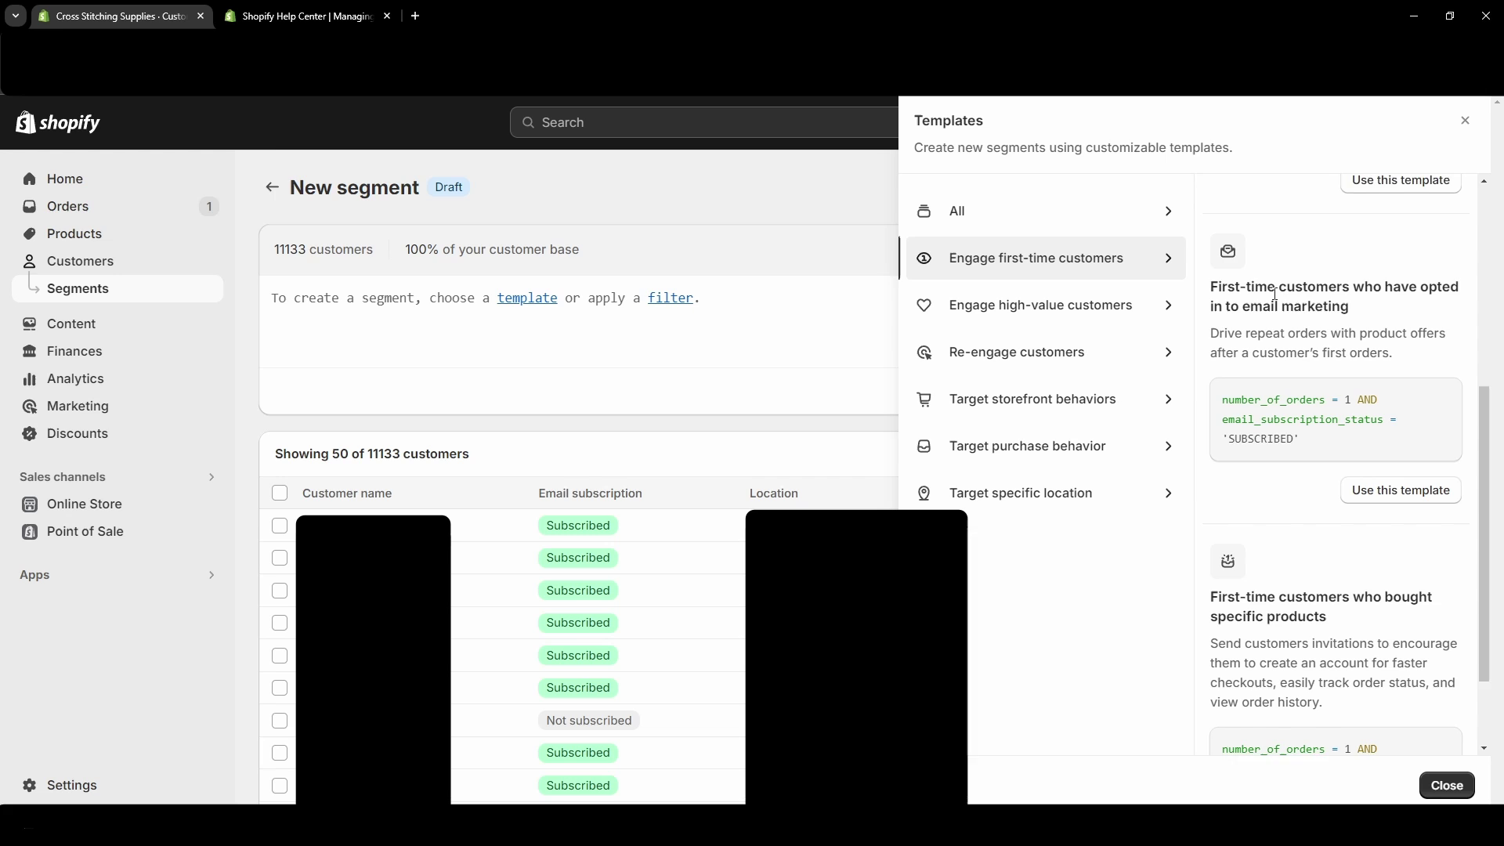
scroll(1276, 295, "down", 2)
scroll(1293, 282, "up", 2)
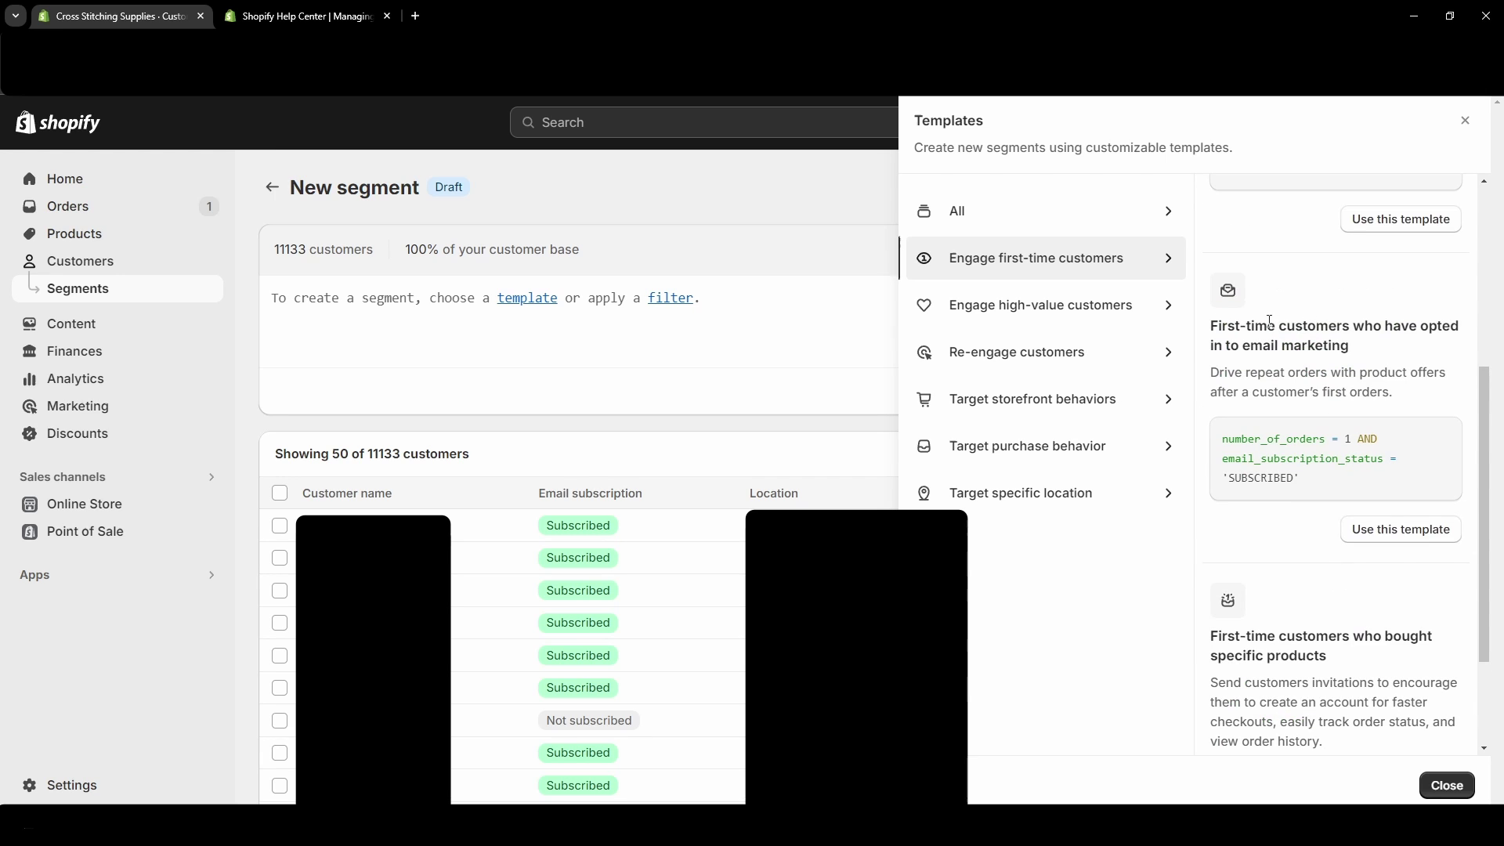
scroll(1303, 352, "down", 2)
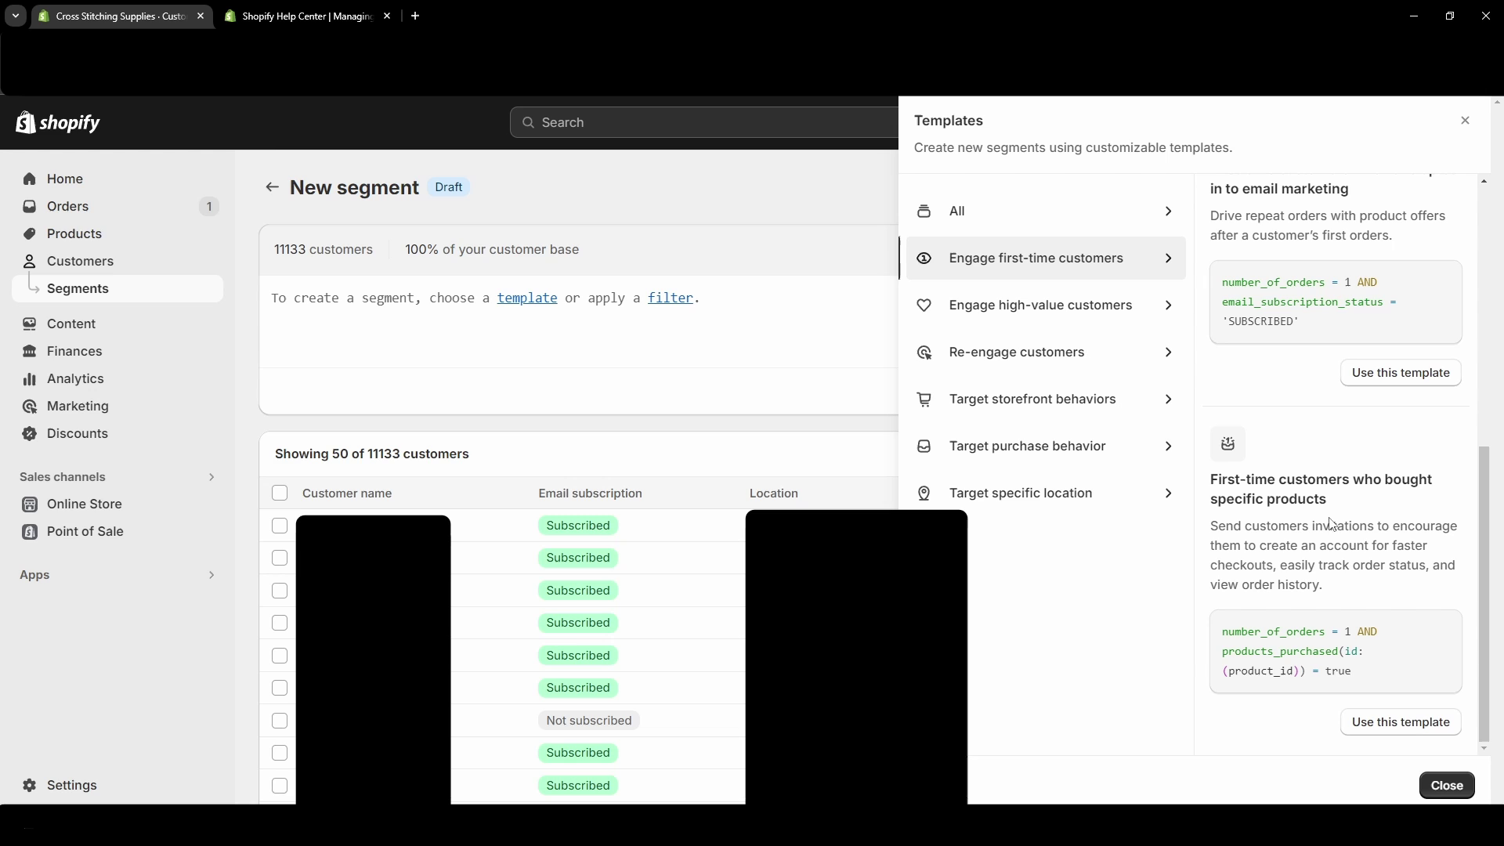
Browse the high-value, re-engagement and storefront-behaviour categories, ending on first-time customer templates.
left_click(1026, 310)
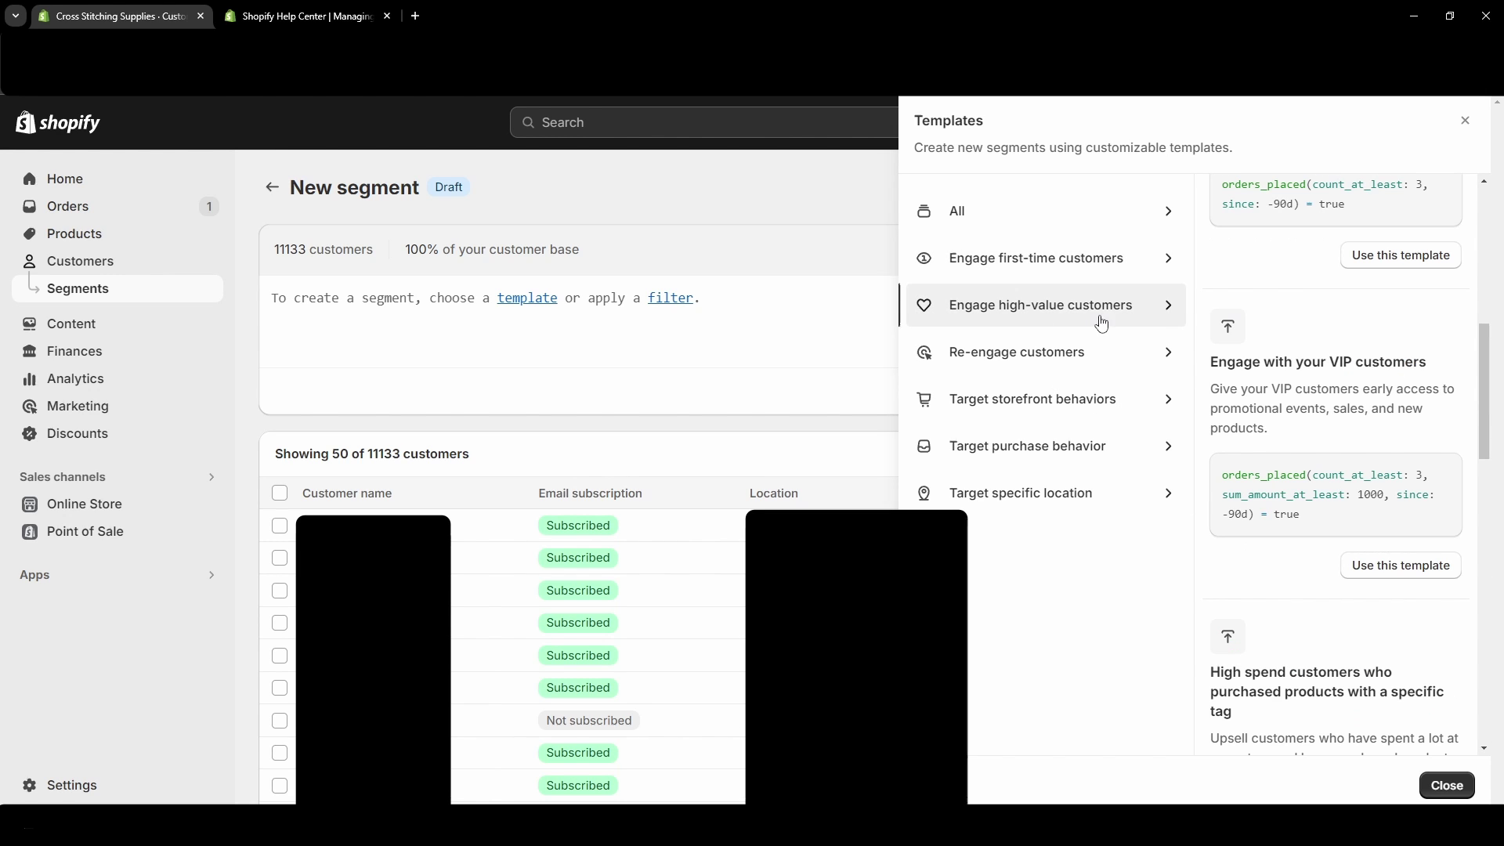
scroll(1277, 368, "down", 4)
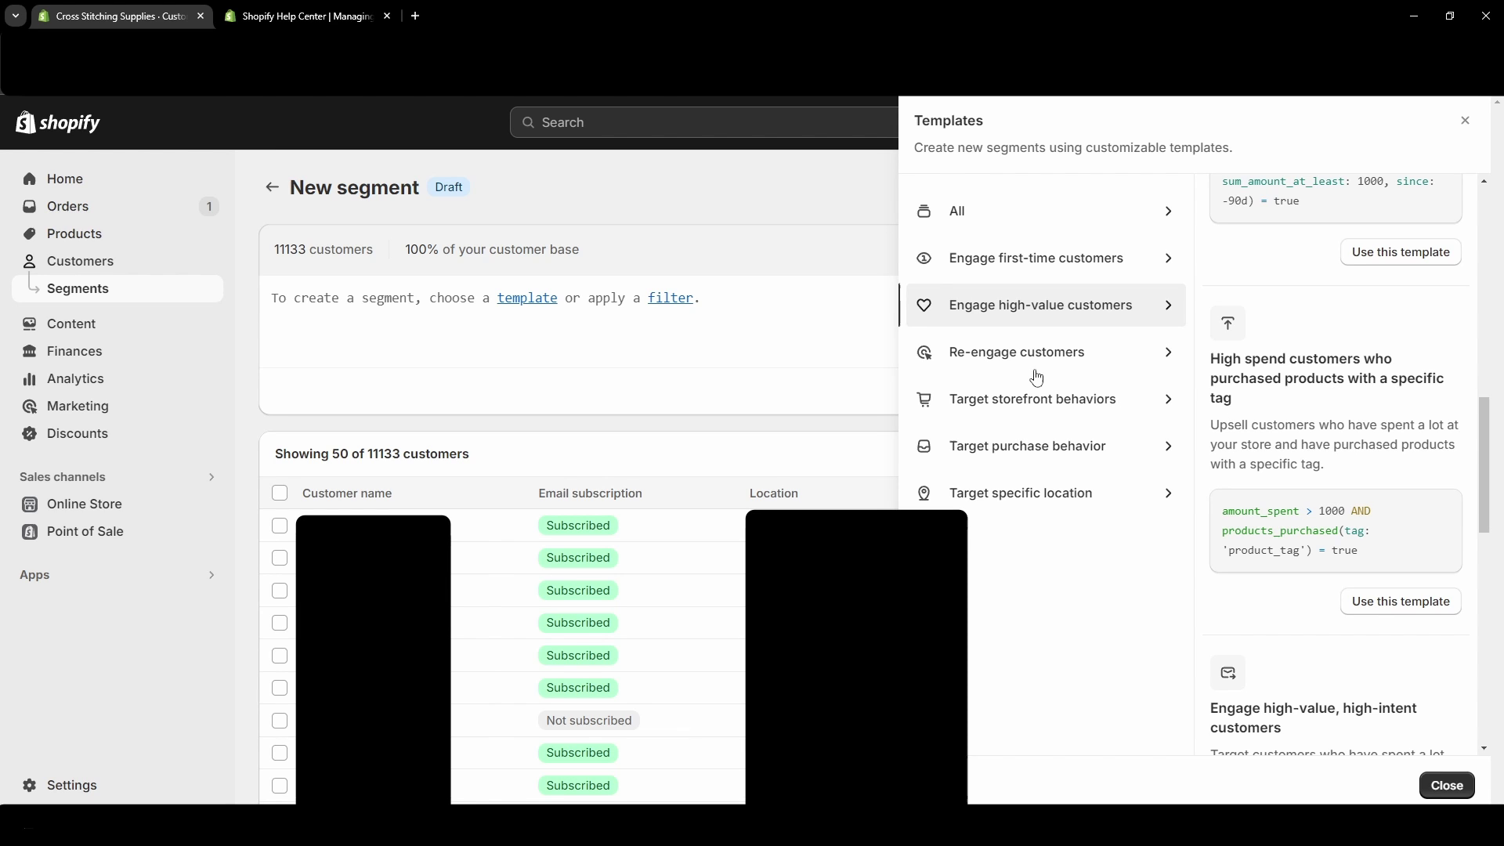
left_click(977, 353)
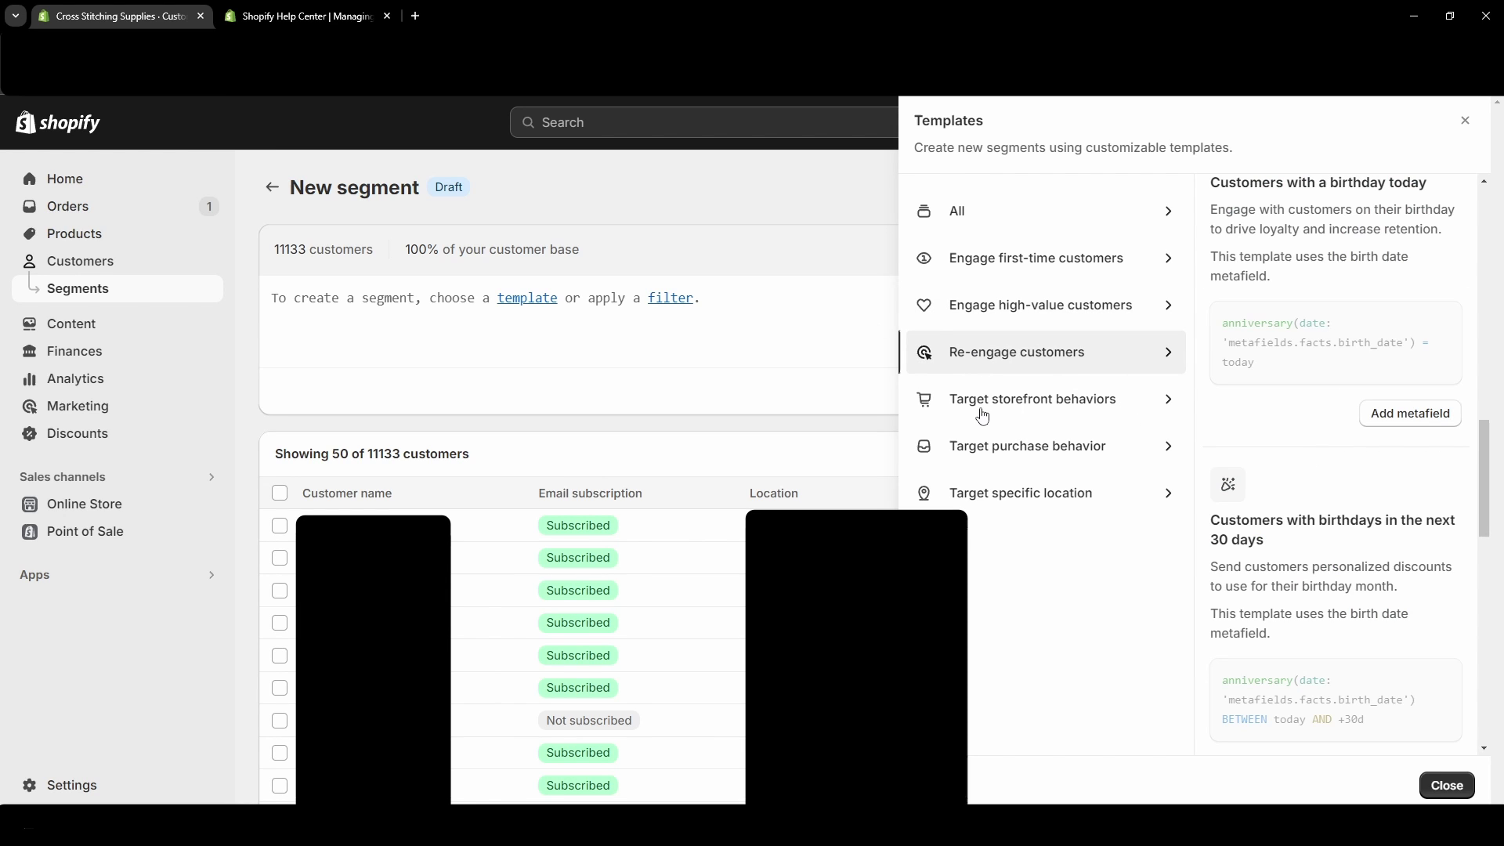
left_click(1094, 409)
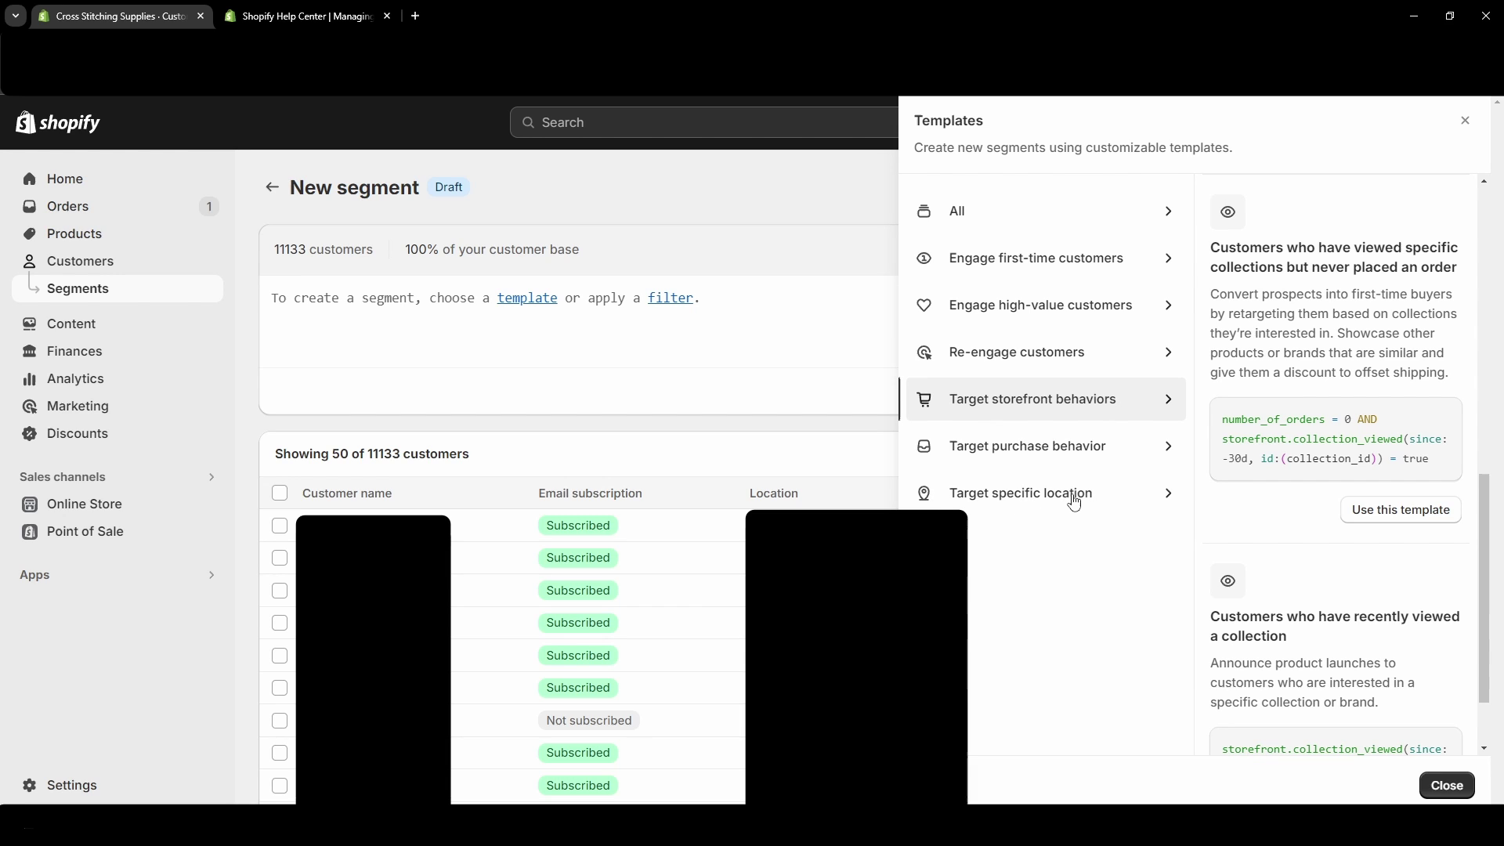
left_click(1008, 308)
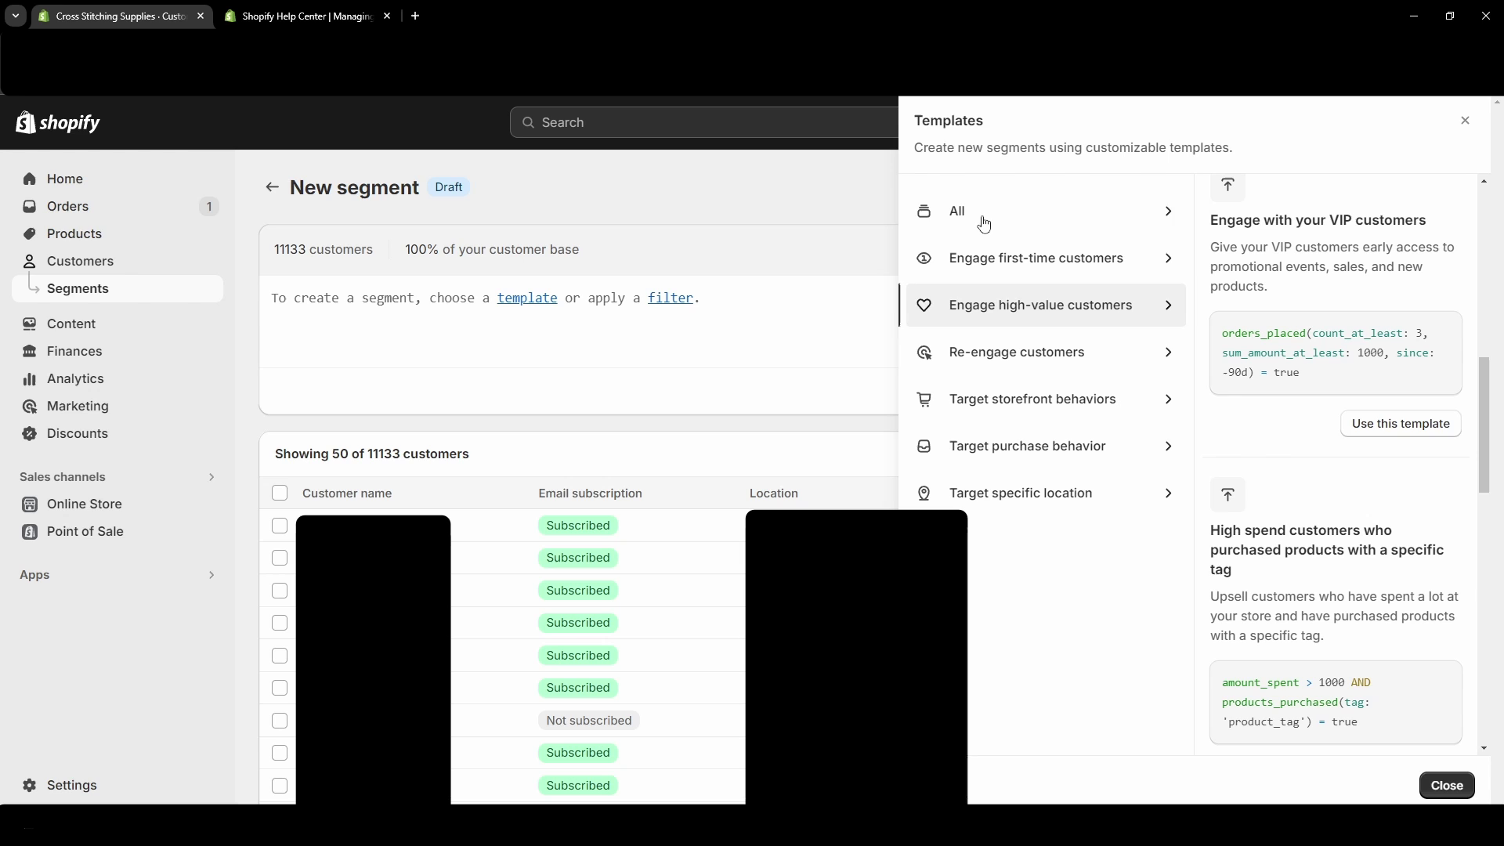
left_click(981, 218)
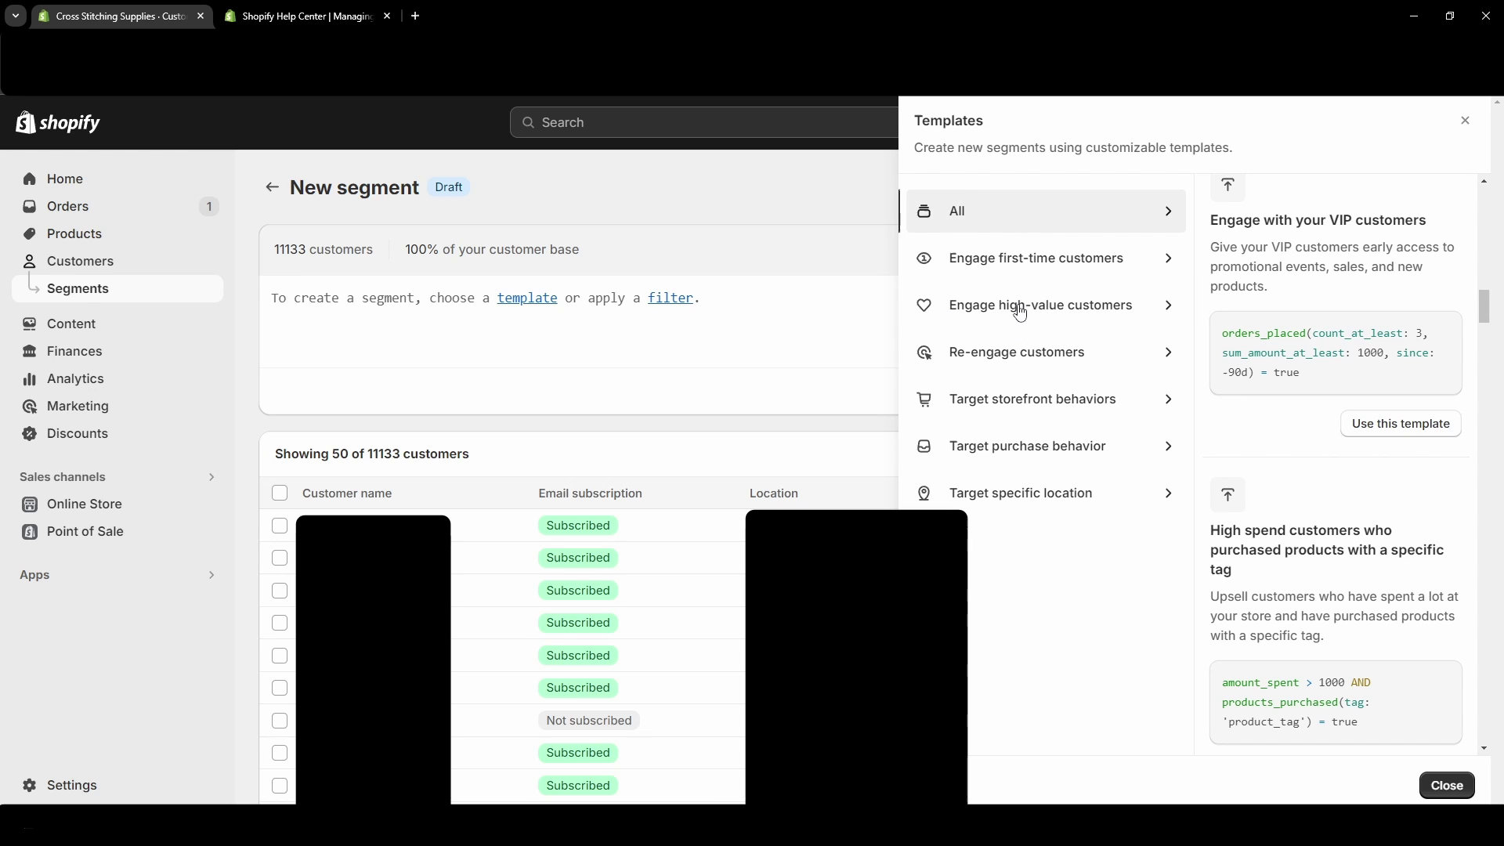
left_click(1022, 266)
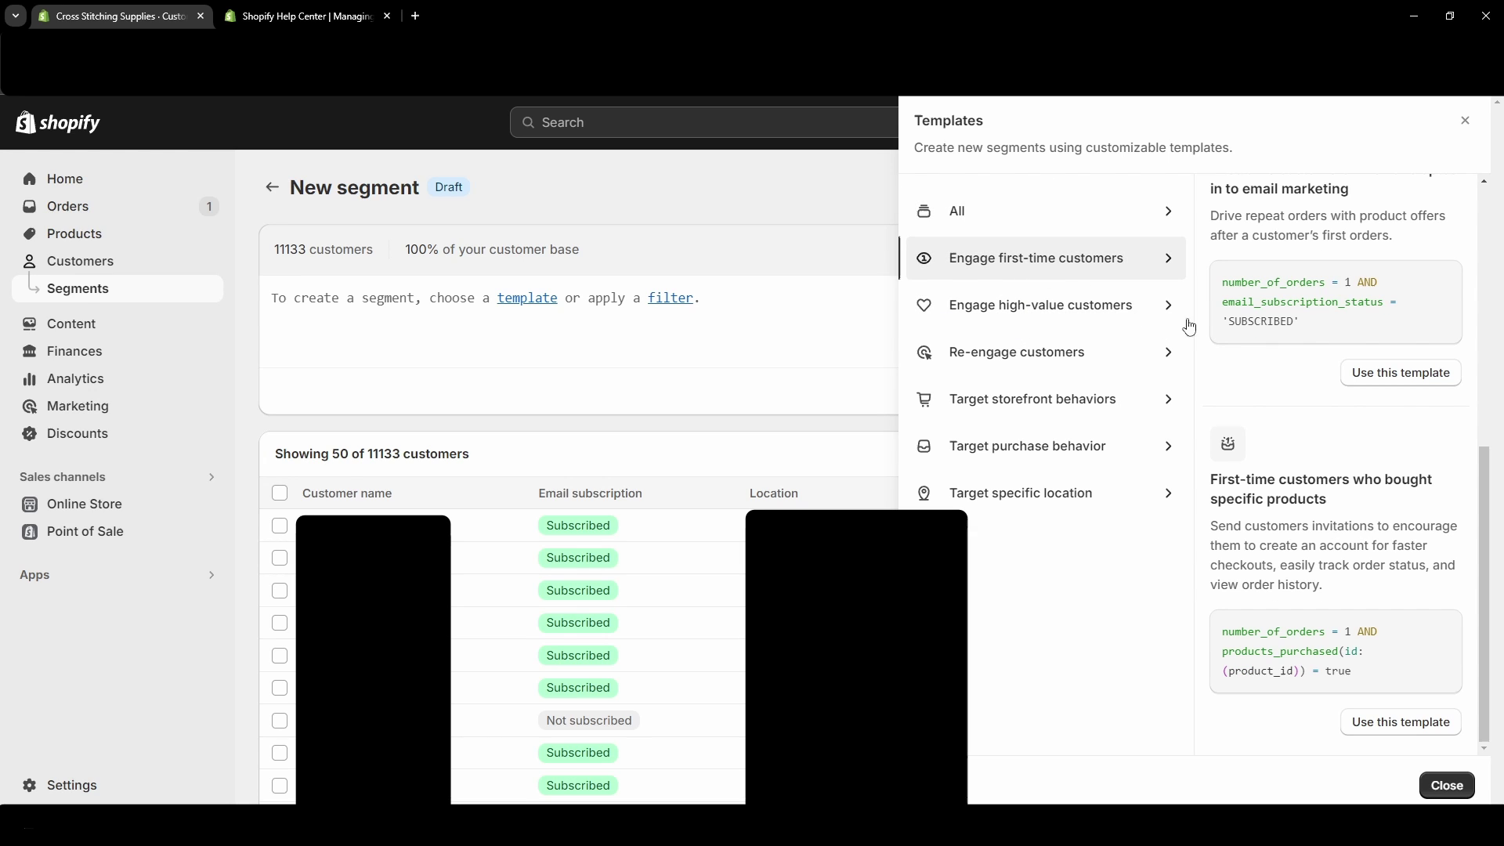
Use the first-time buyers template with Anchor 01015, Sweet Tart Kreinik braid and Red Anchor Thread.
left_click(1359, 721)
scroll(834, 404, "down", 3)
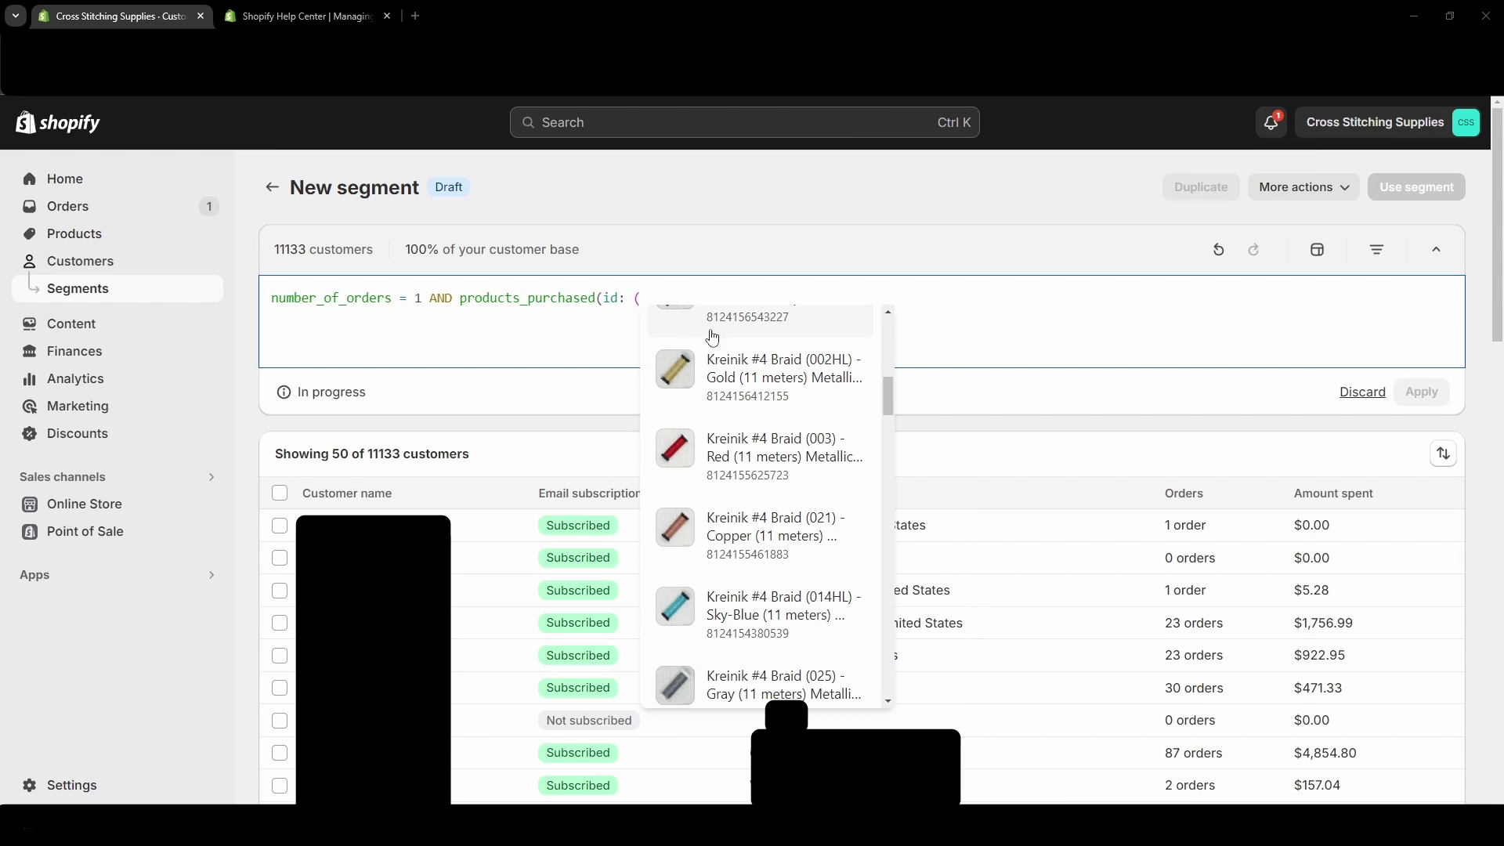
scroll(757, 470, "down", 6)
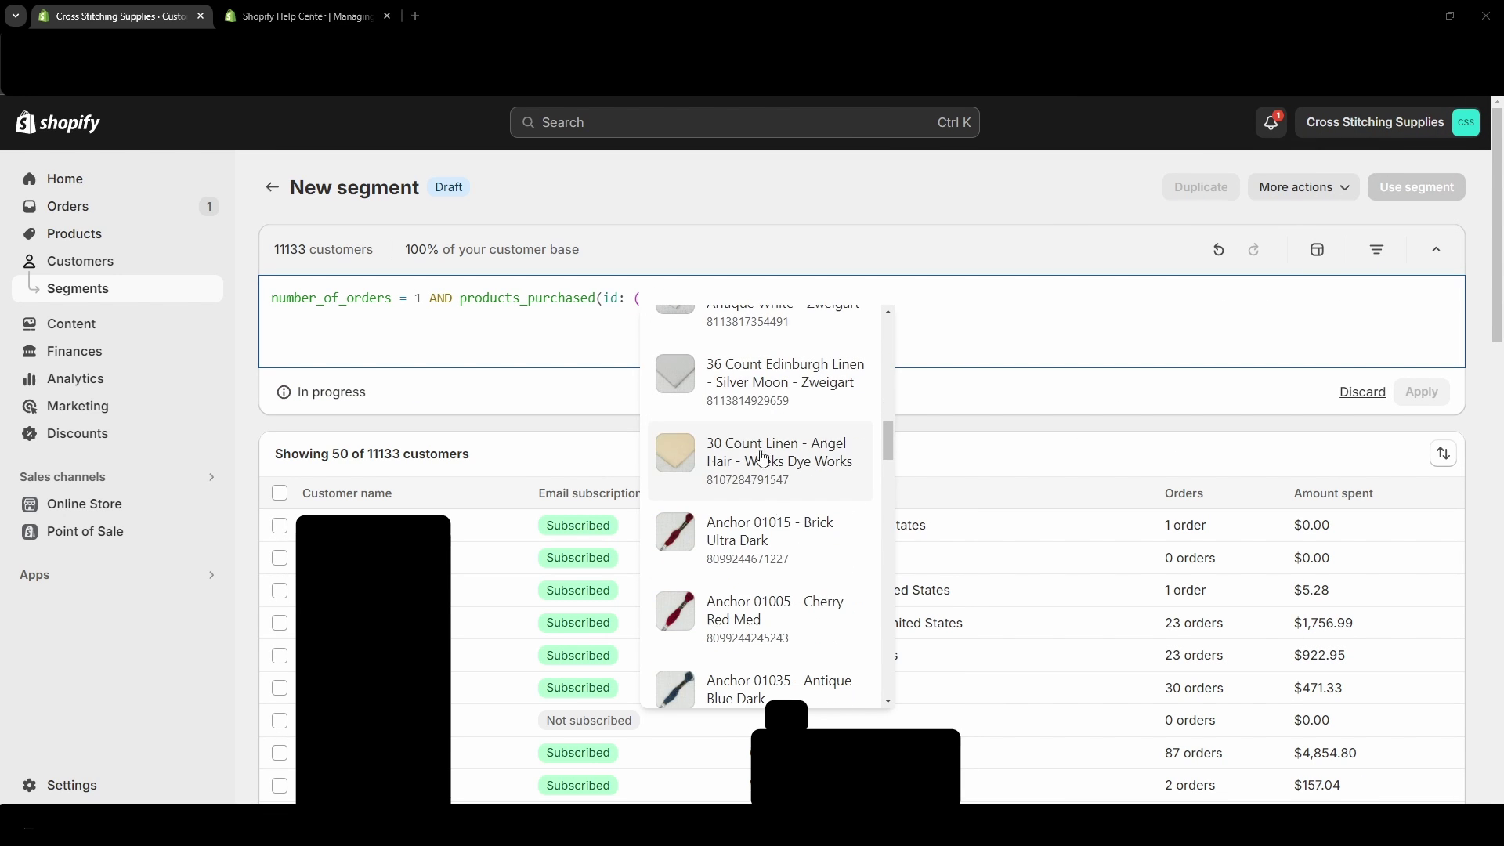
left_click(759, 555)
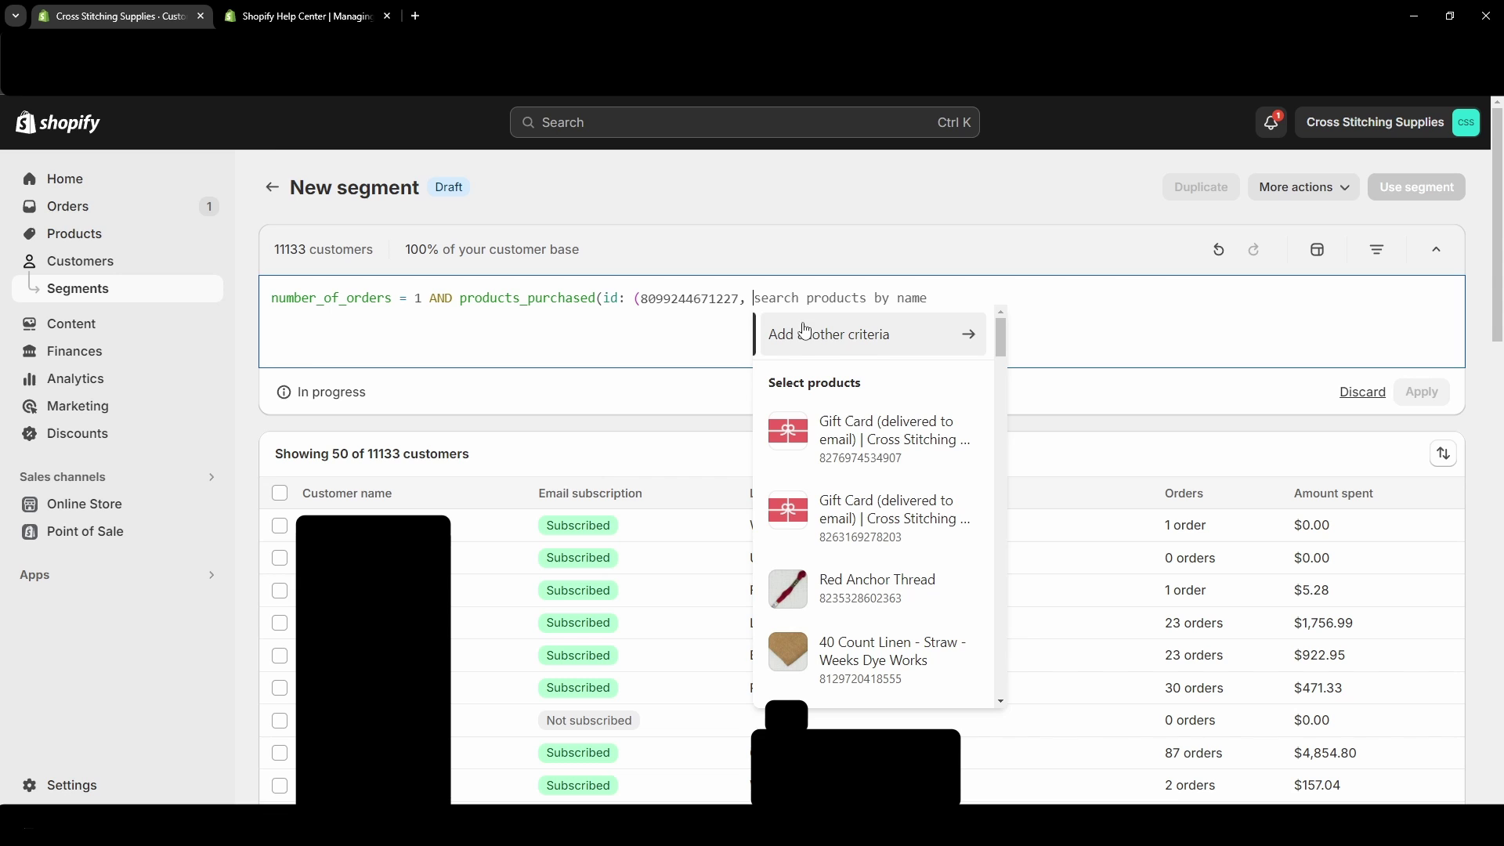
scroll(873, 583, "down", 4)
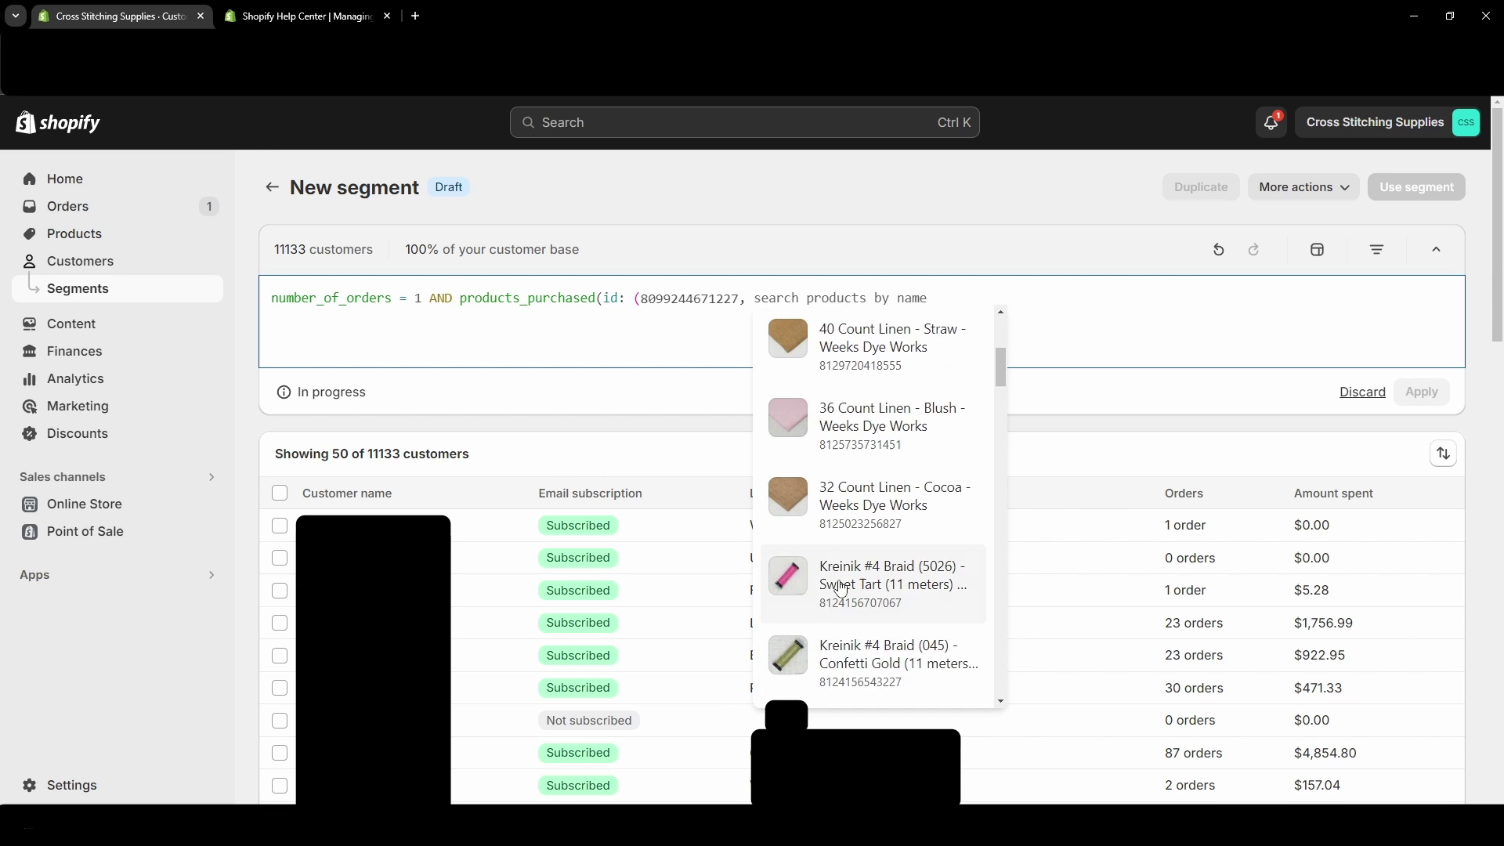
left_click(840, 589)
left_click(951, 583)
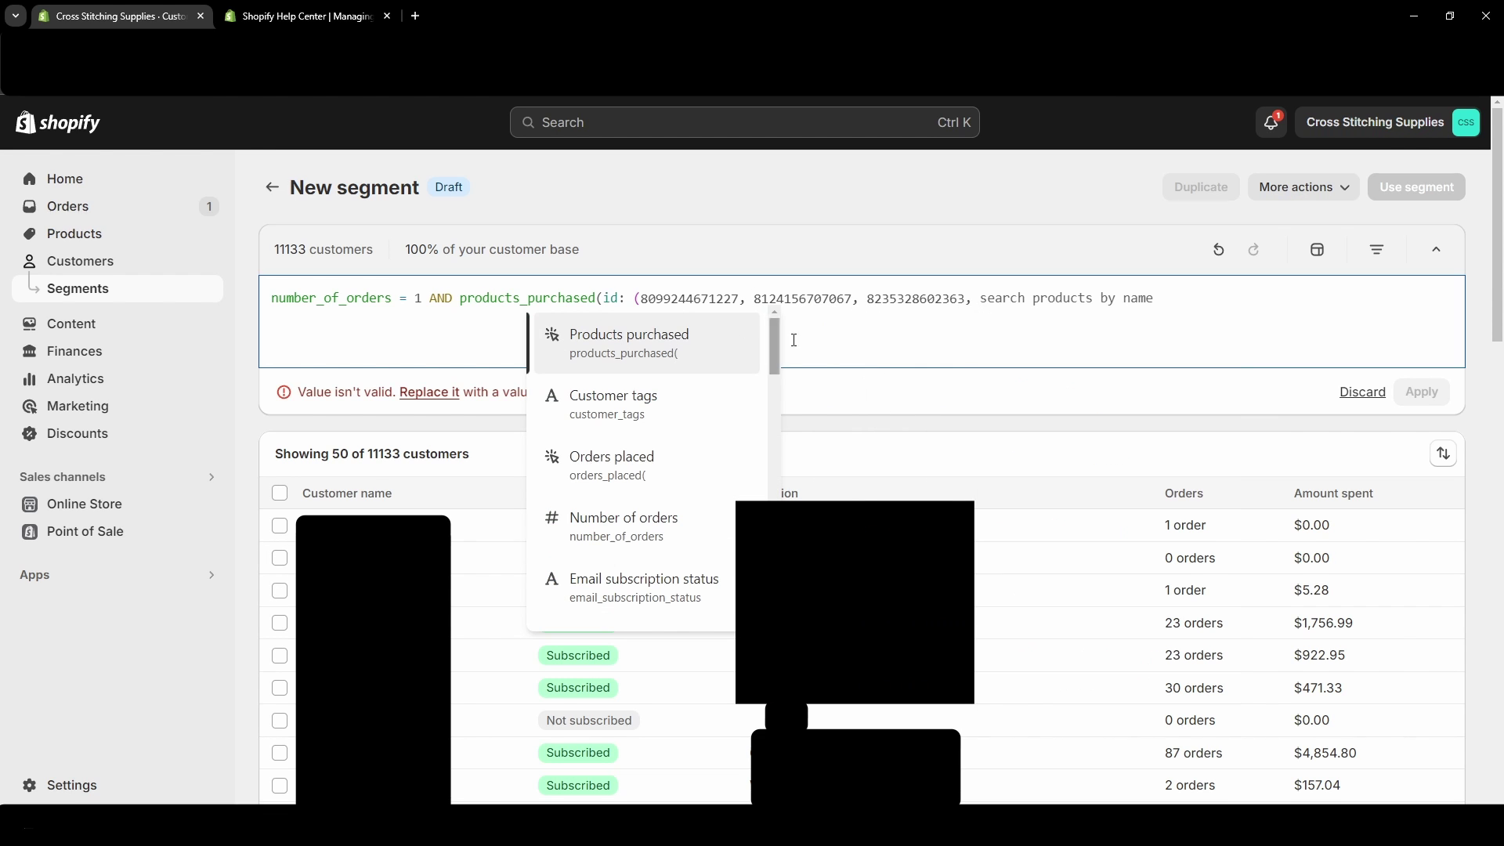
Close the product ID list with ')' and require the products were purchased, giving a valid query.
left_click(851, 335)
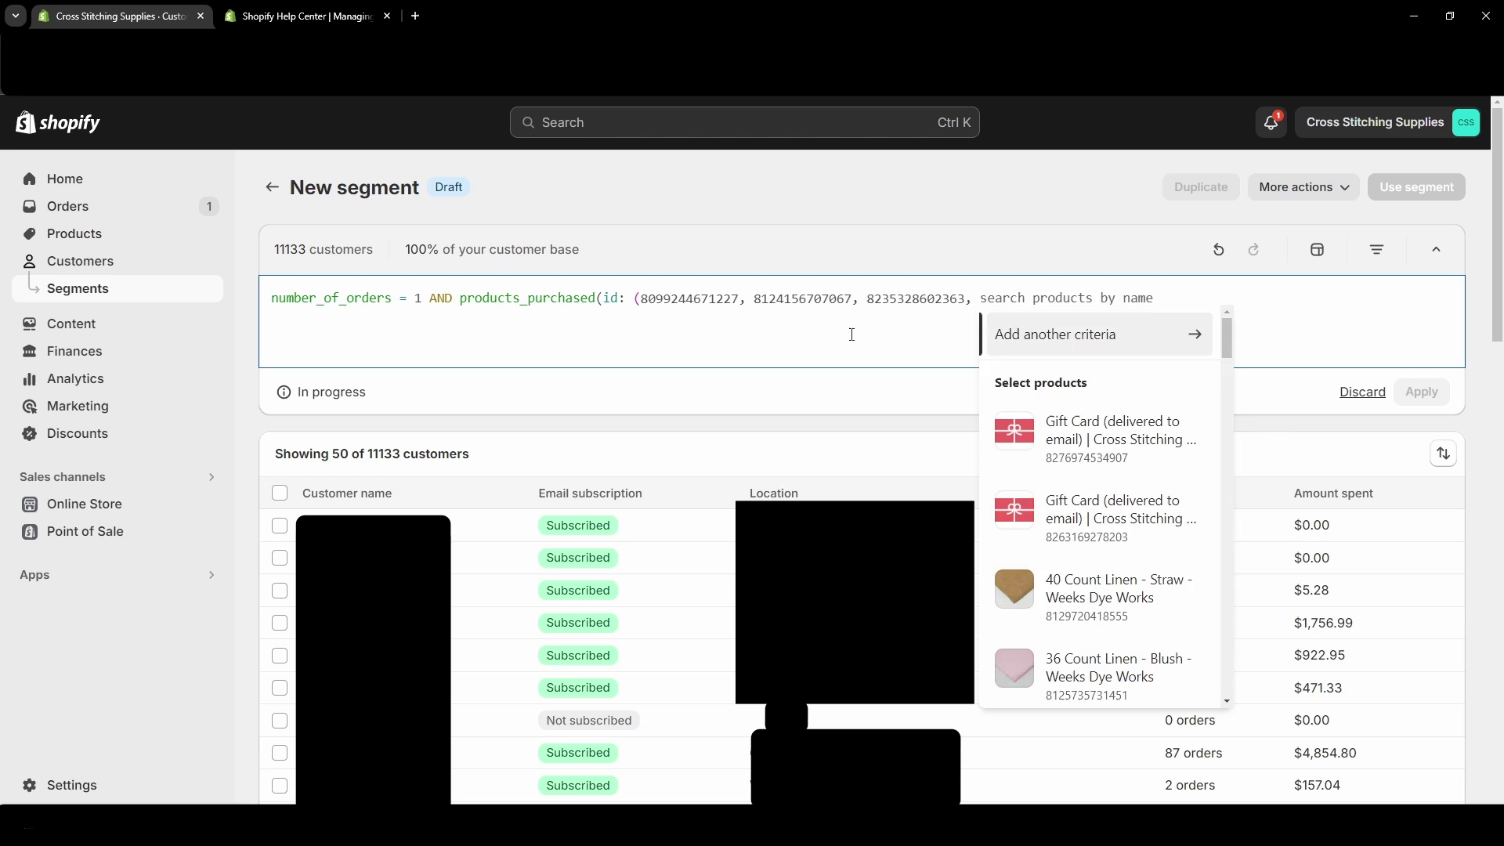
key("Escape")
key("BackSpace")
key("BackSpace")
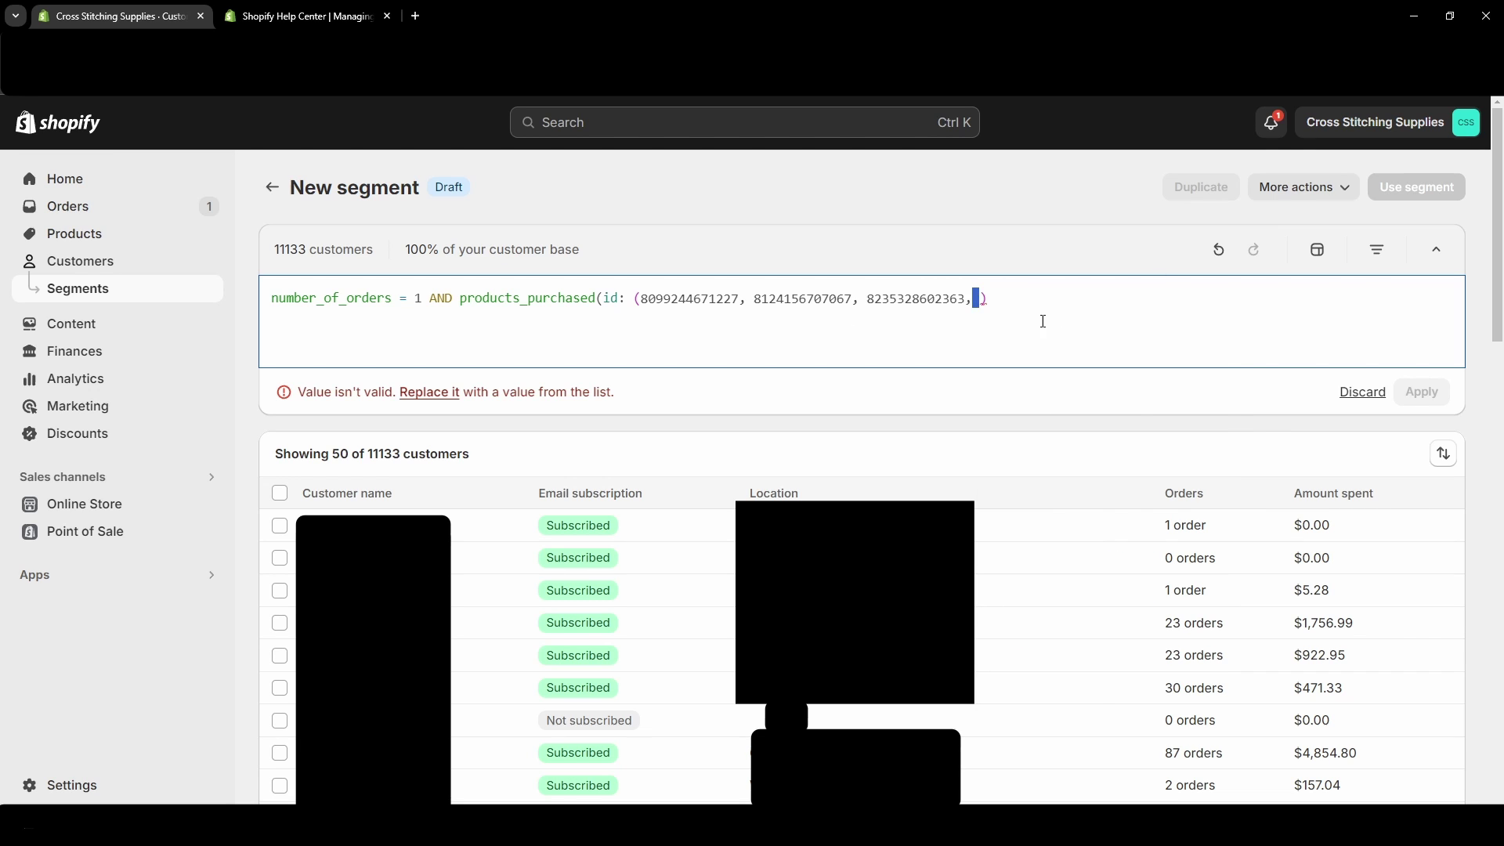
type(")")
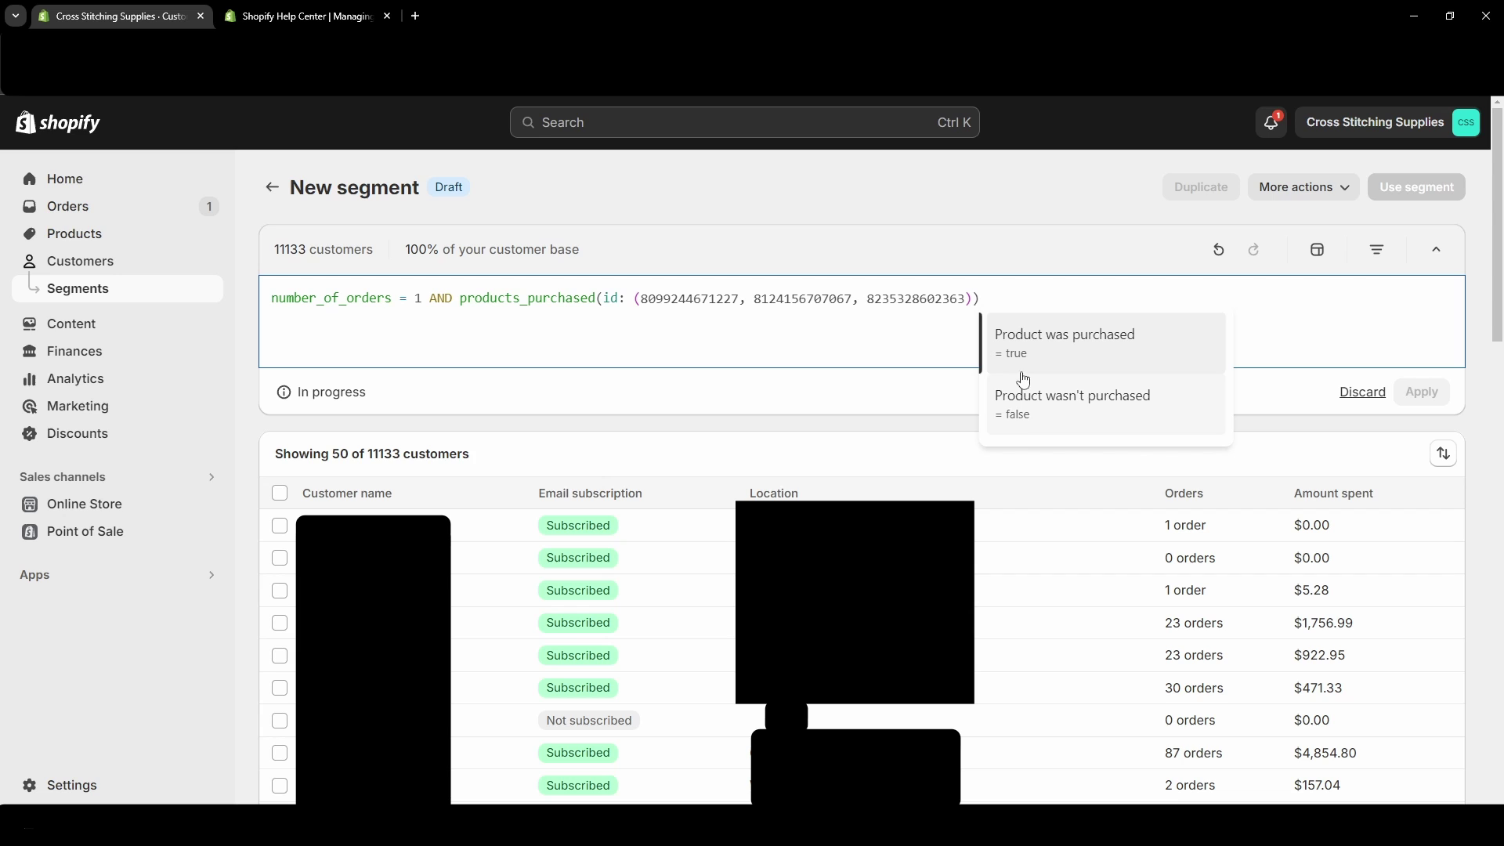
left_click(1058, 338)
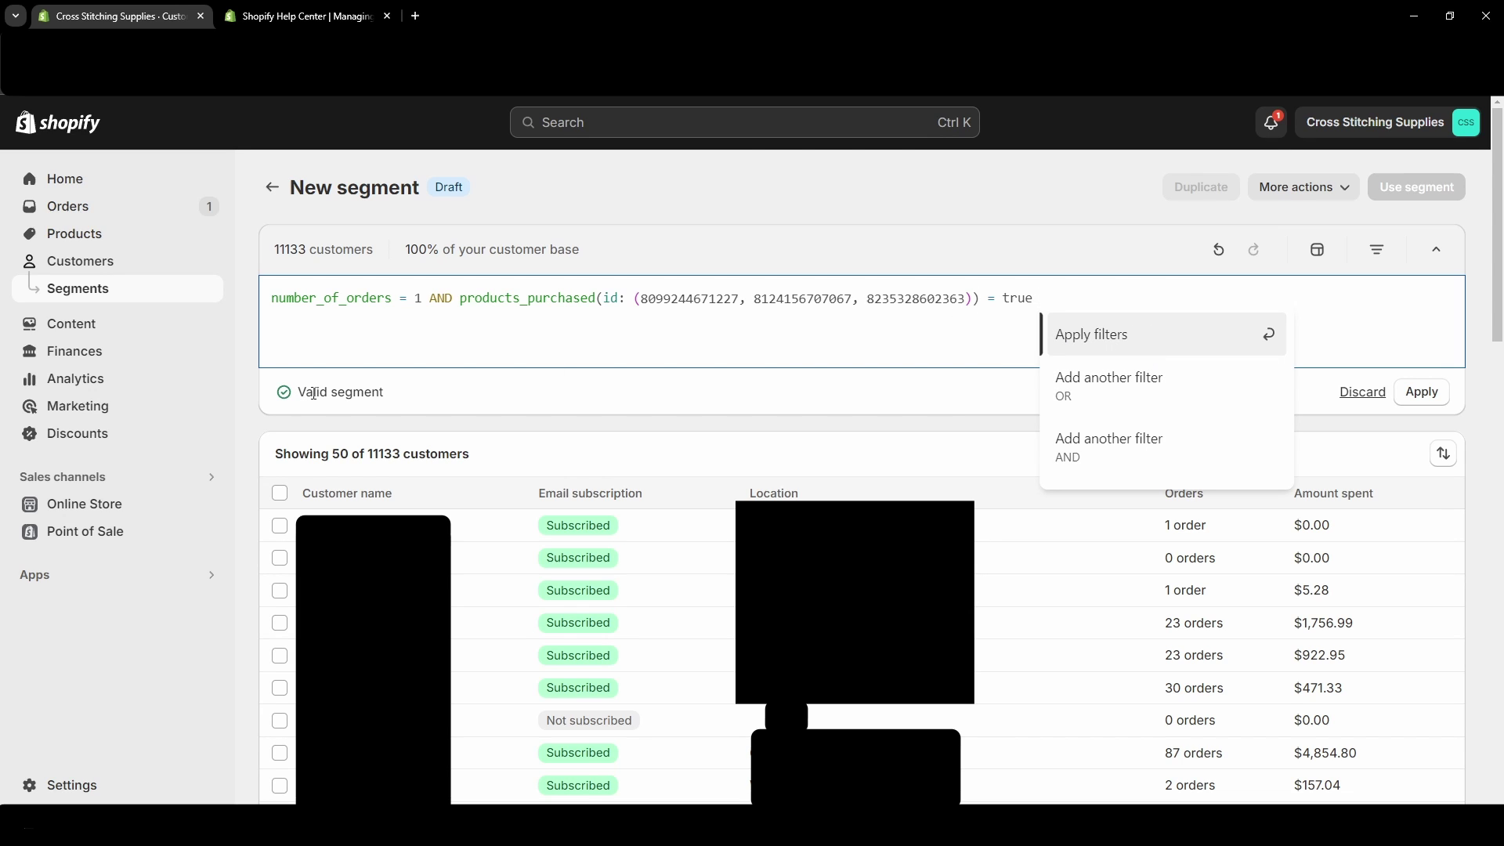
left_click_drag(383, 397, 287, 406)
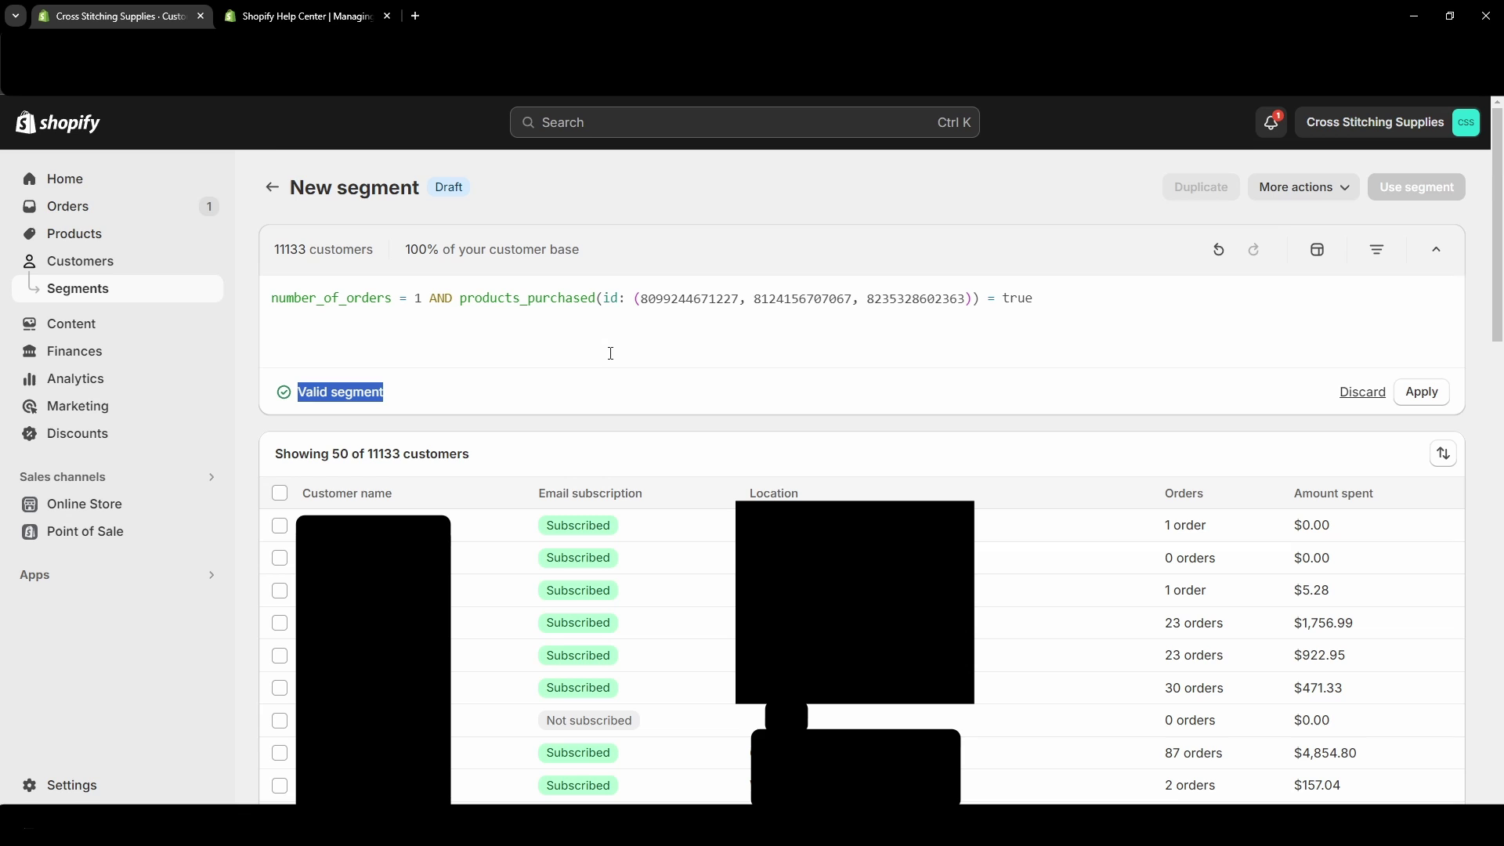
left_click(681, 346)
left_click(1197, 369)
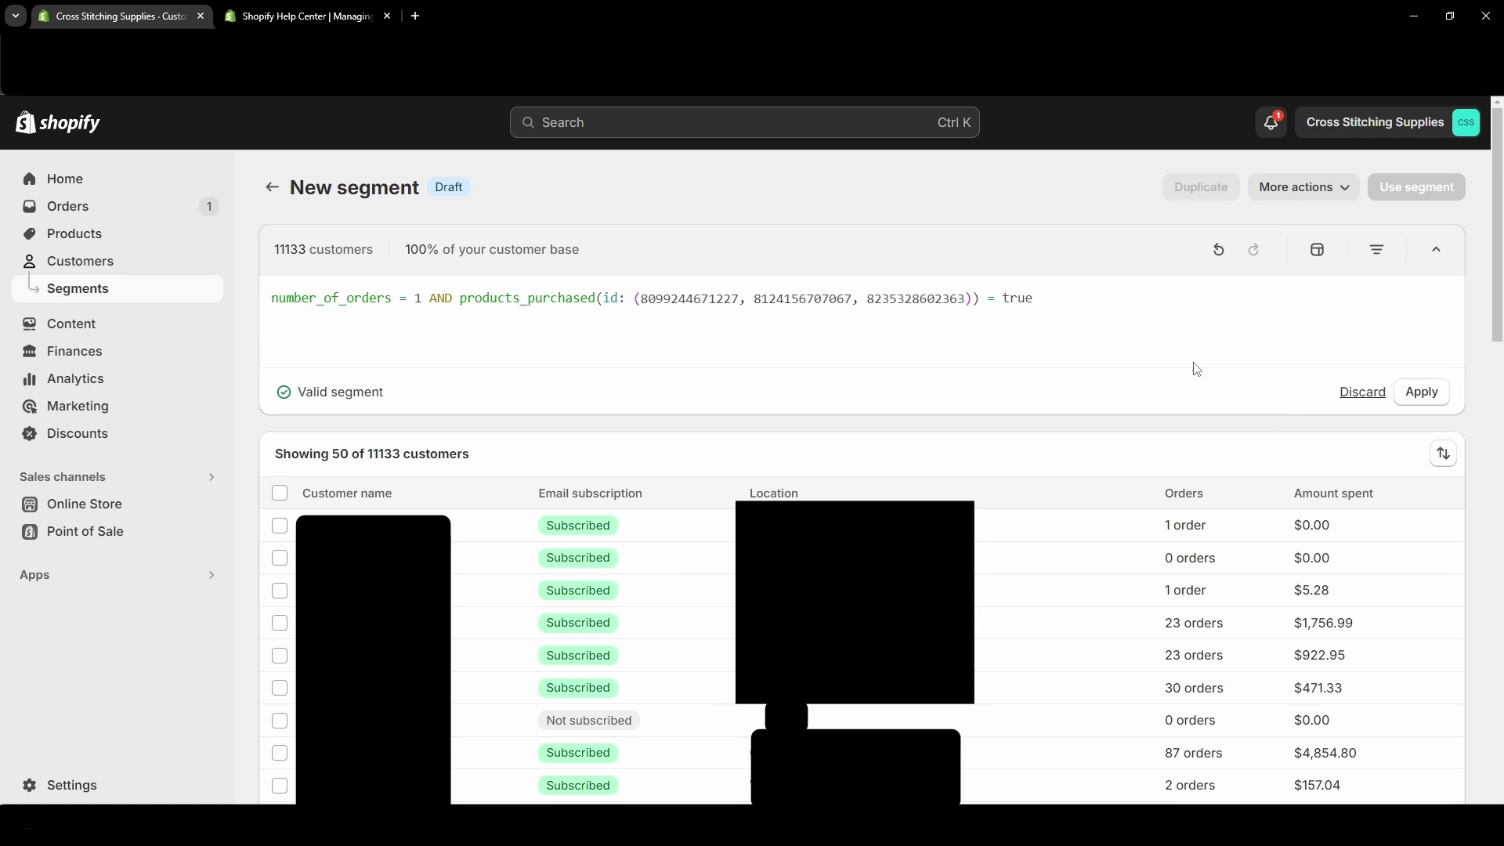
Apply the query to list the 3 matching customers and inspect both product IDs.
left_click(1420, 392)
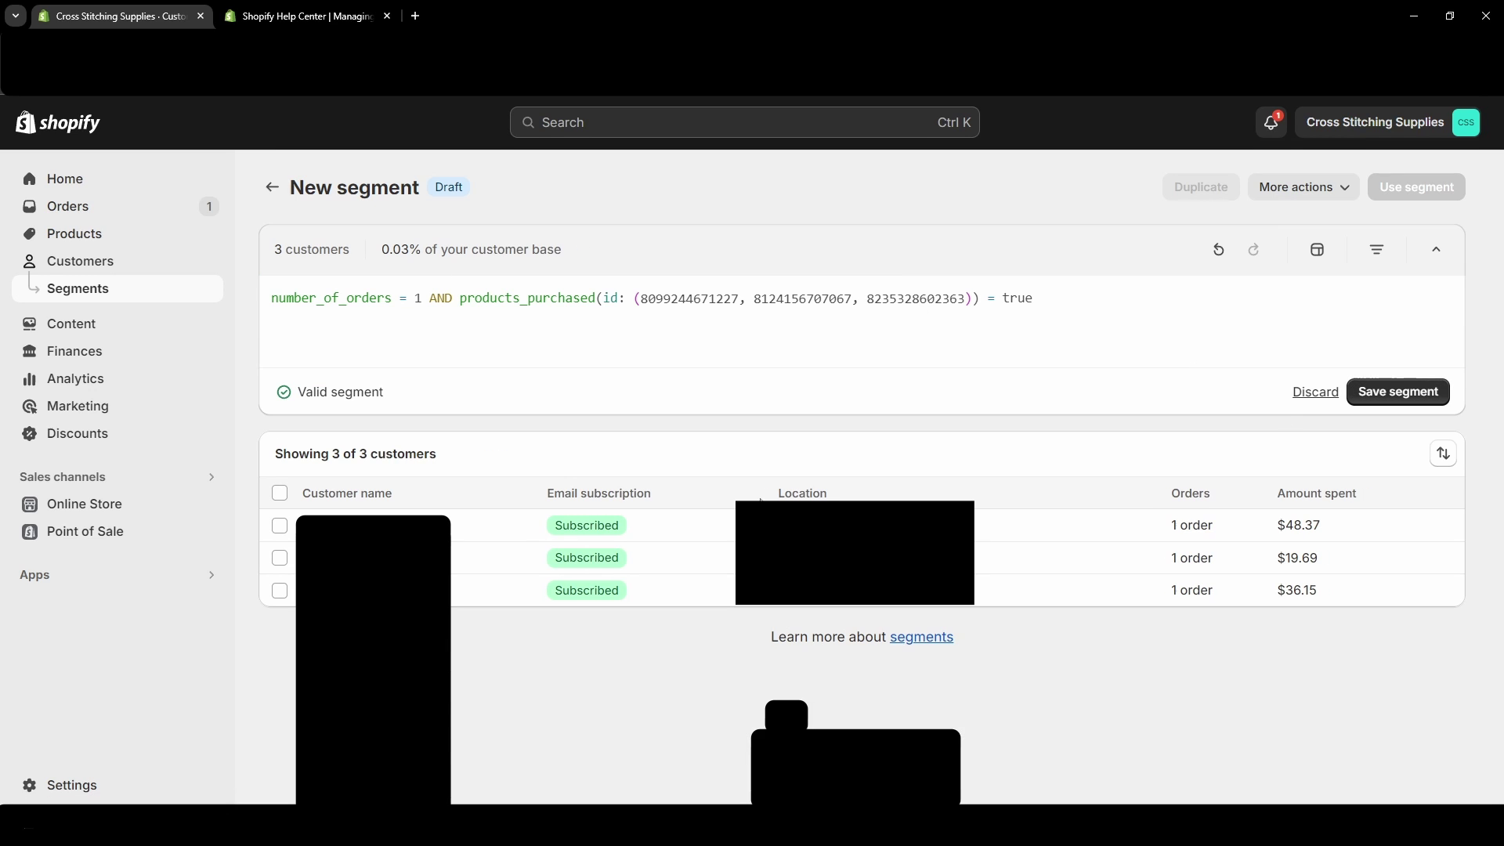
left_click(814, 298)
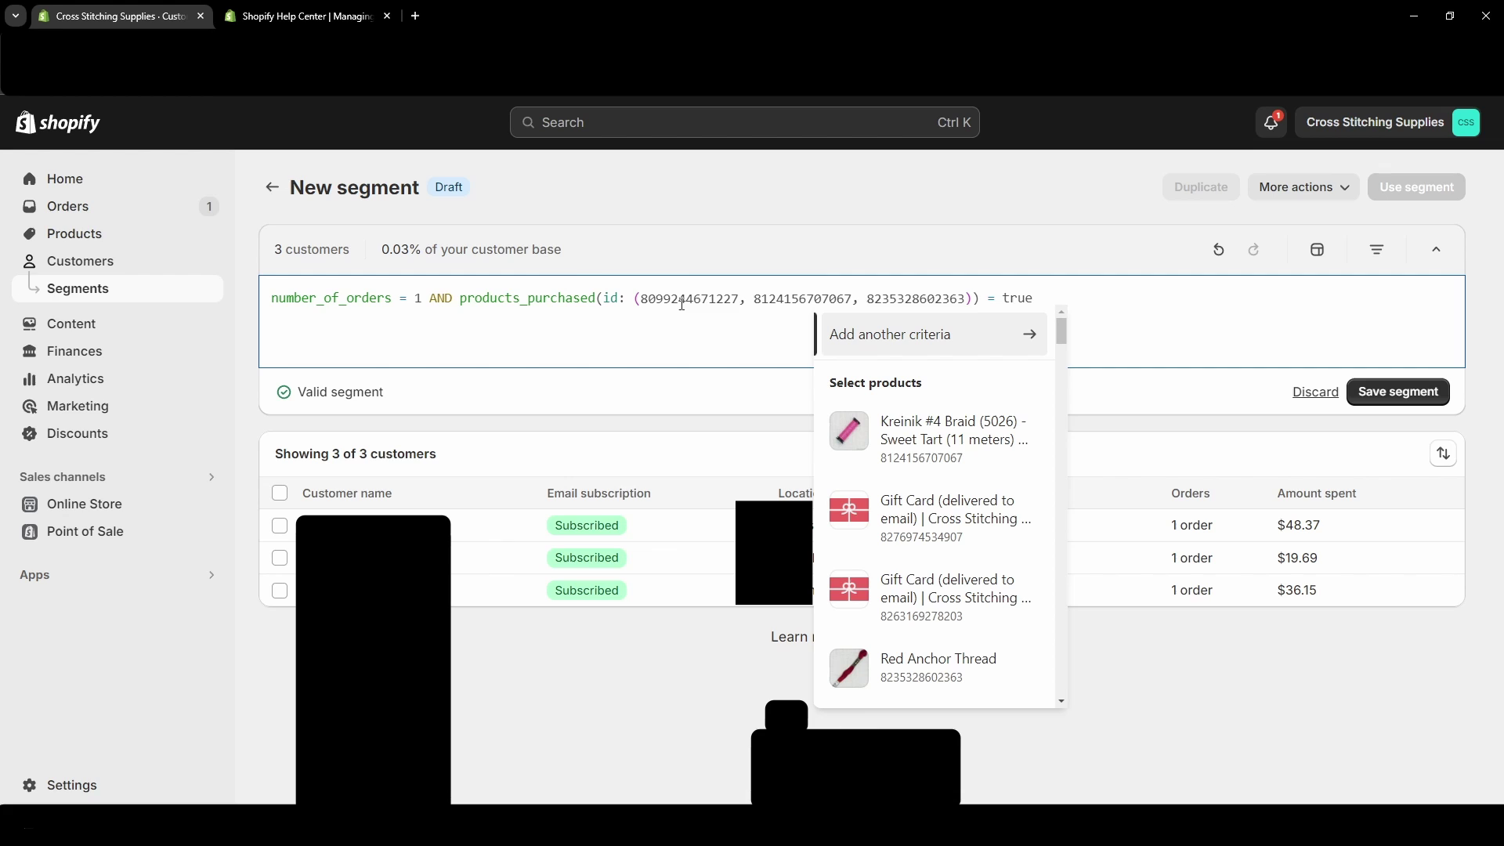
mouse_move(726, 300)
left_click(683, 302)
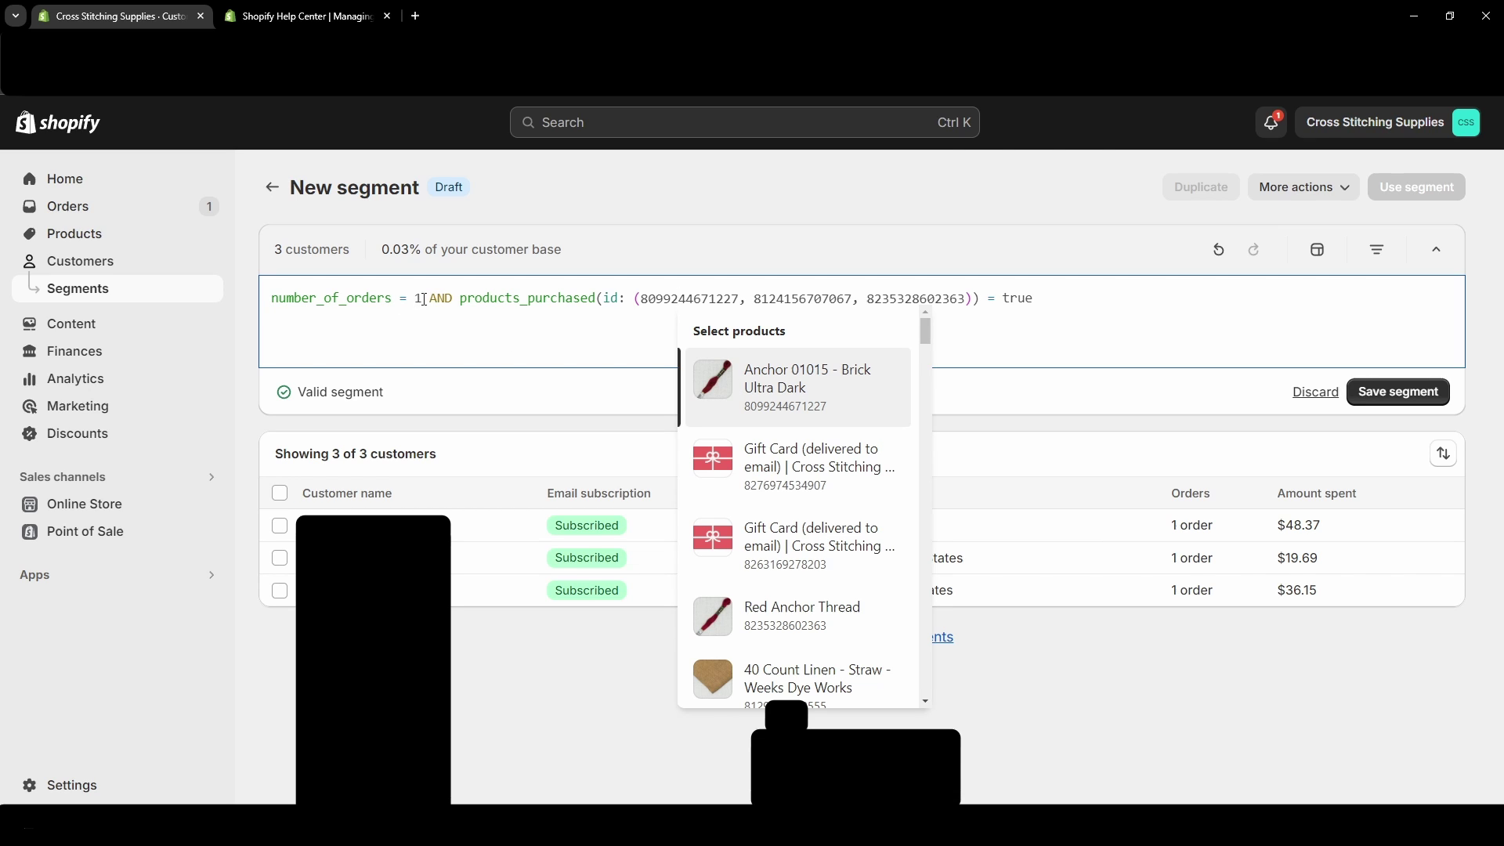
left_click(970, 349)
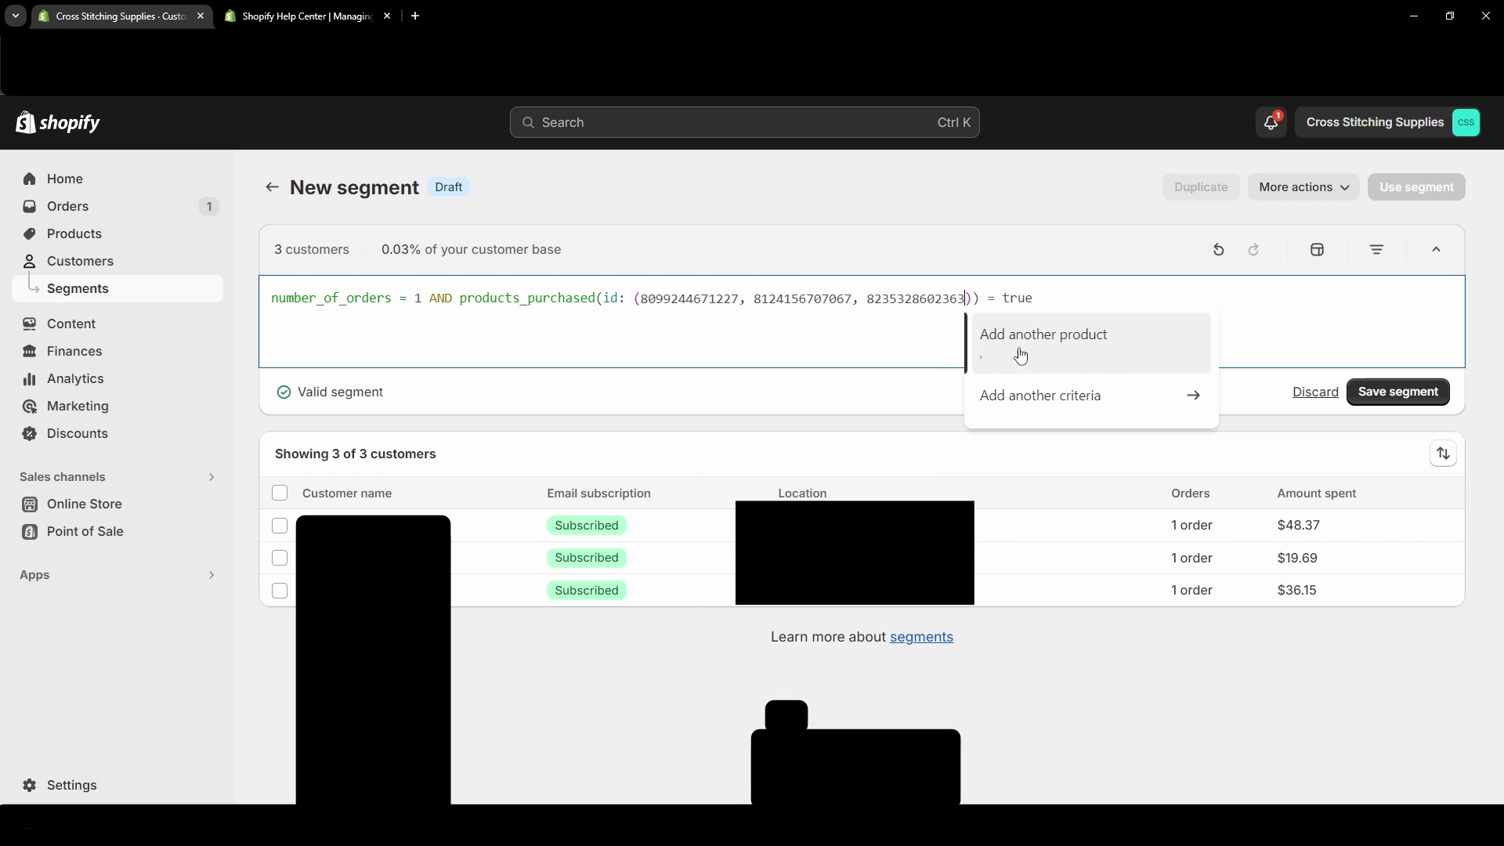
Save the segment with the name 'Purchased once and bought ____'.
left_click(1400, 392)
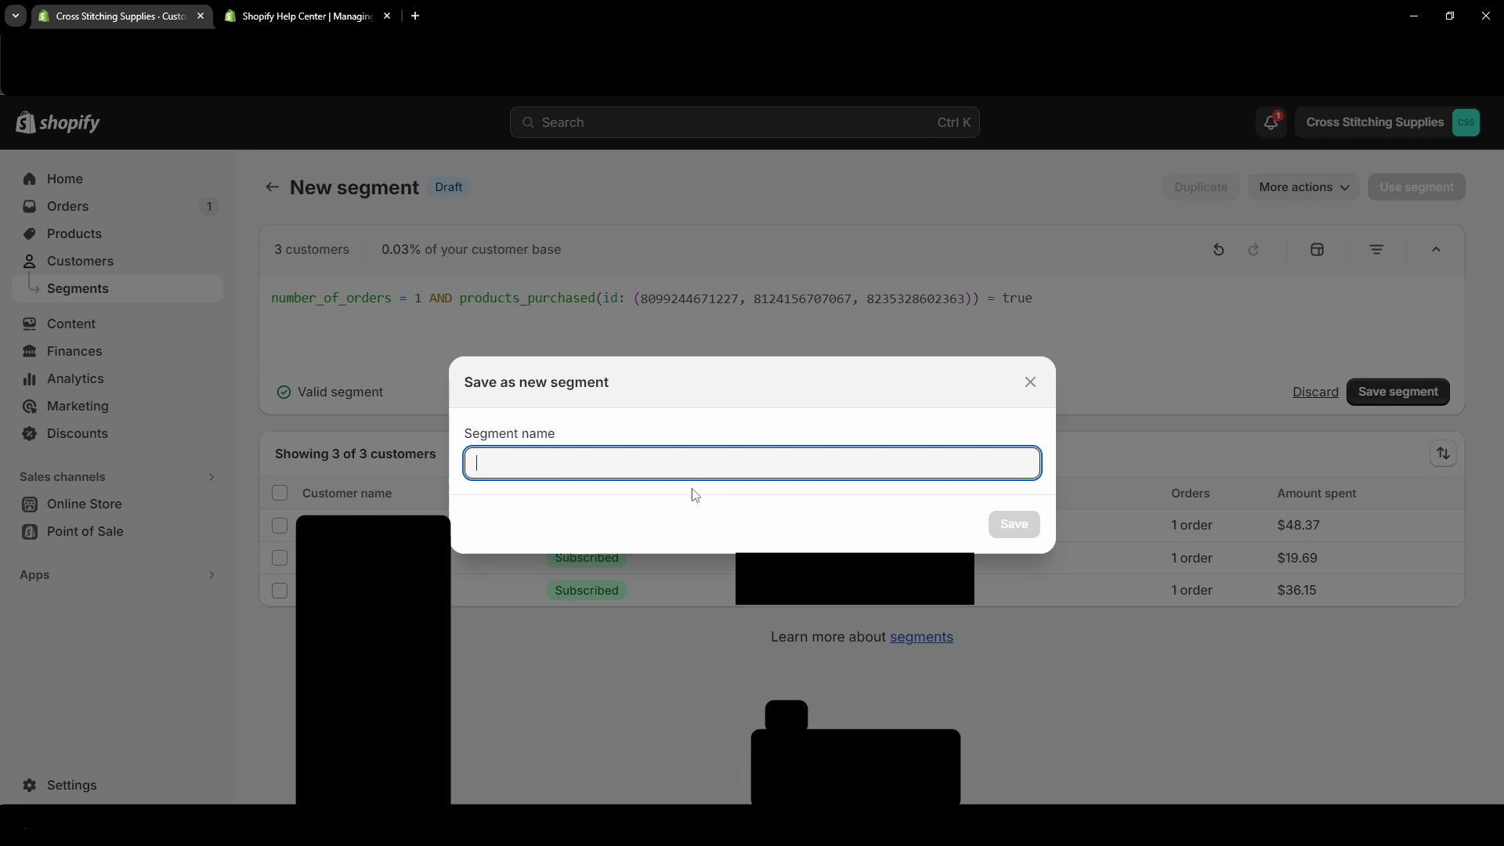
type("Purchased on")
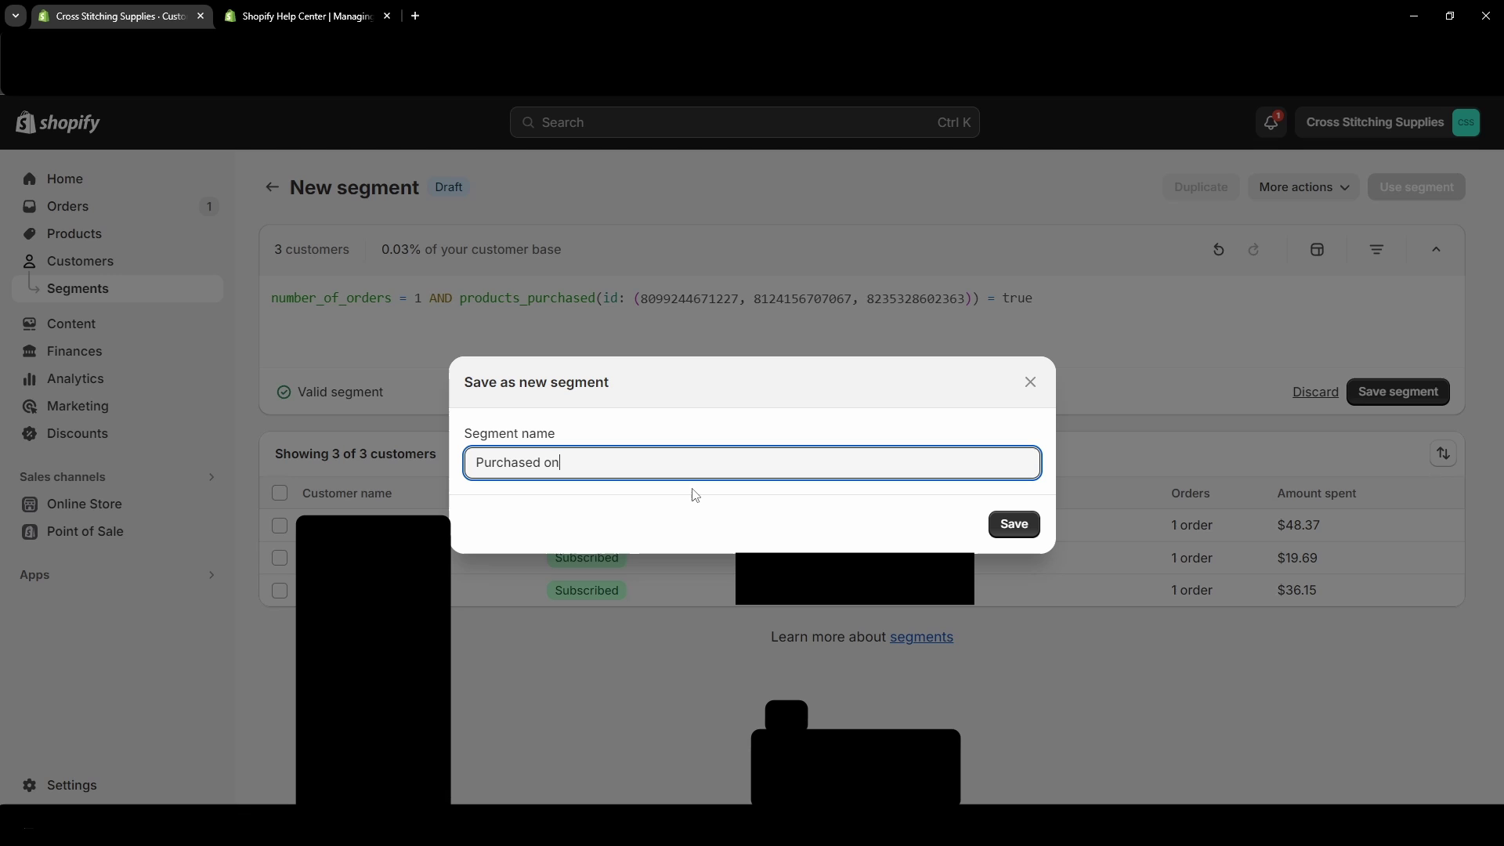
type("ce and bought ____")
left_click(1014, 524)
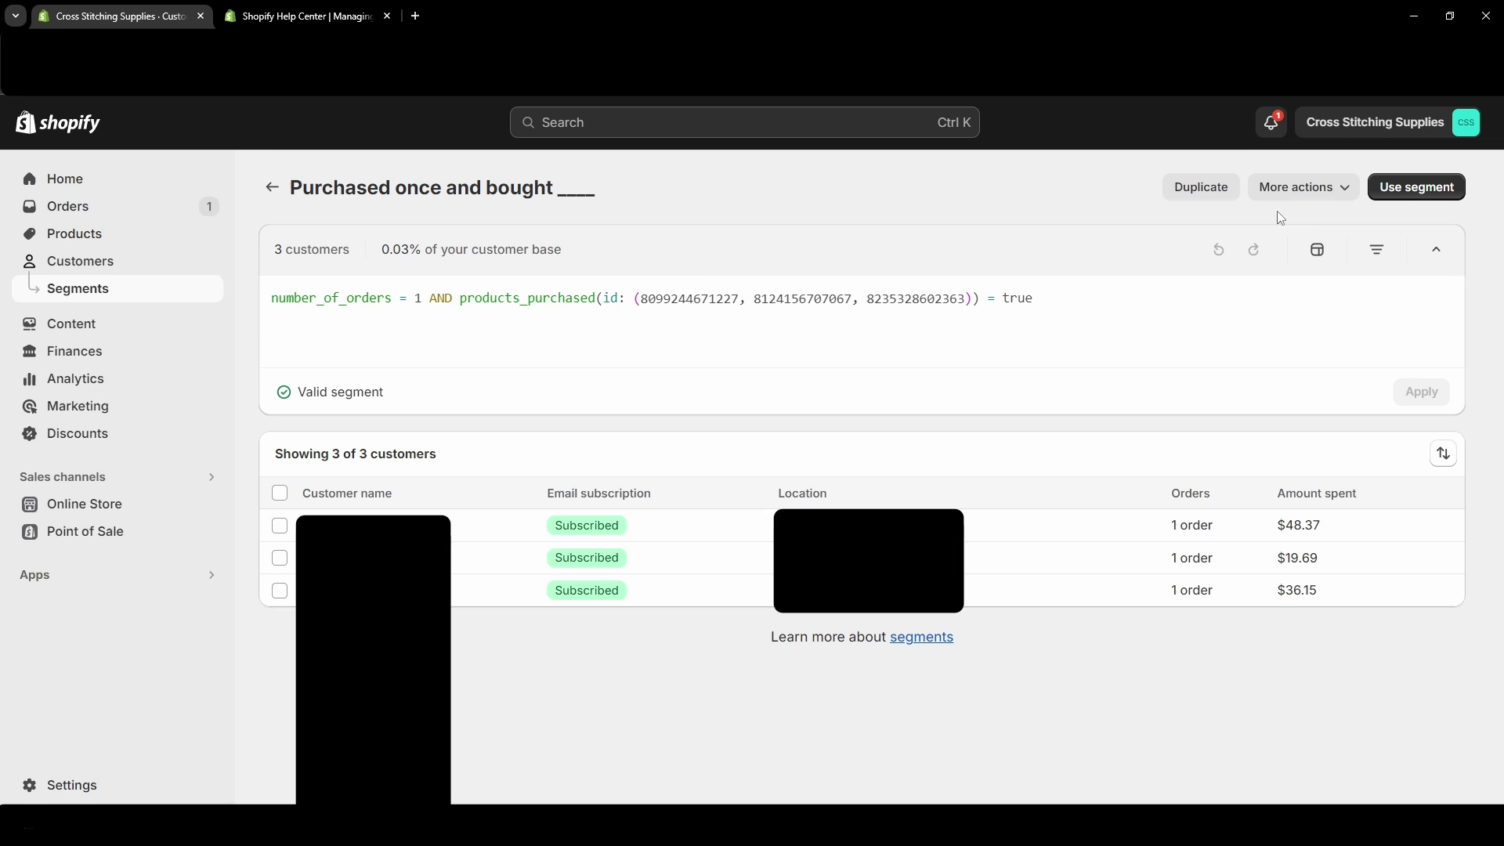
Look over the More actions list, then the Use segment options.
left_click(1294, 188)
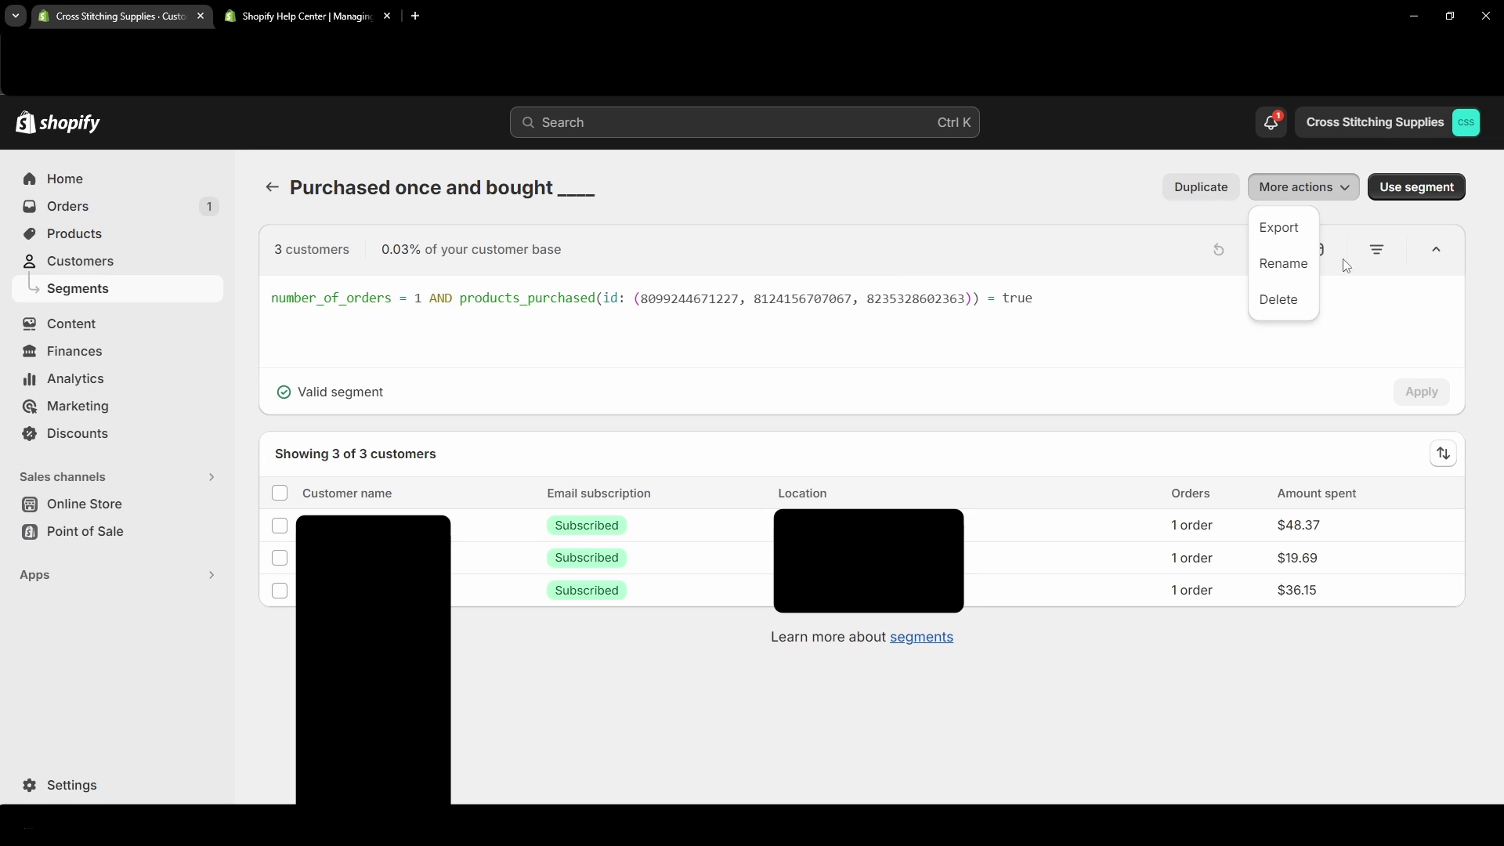
left_click(1484, 253)
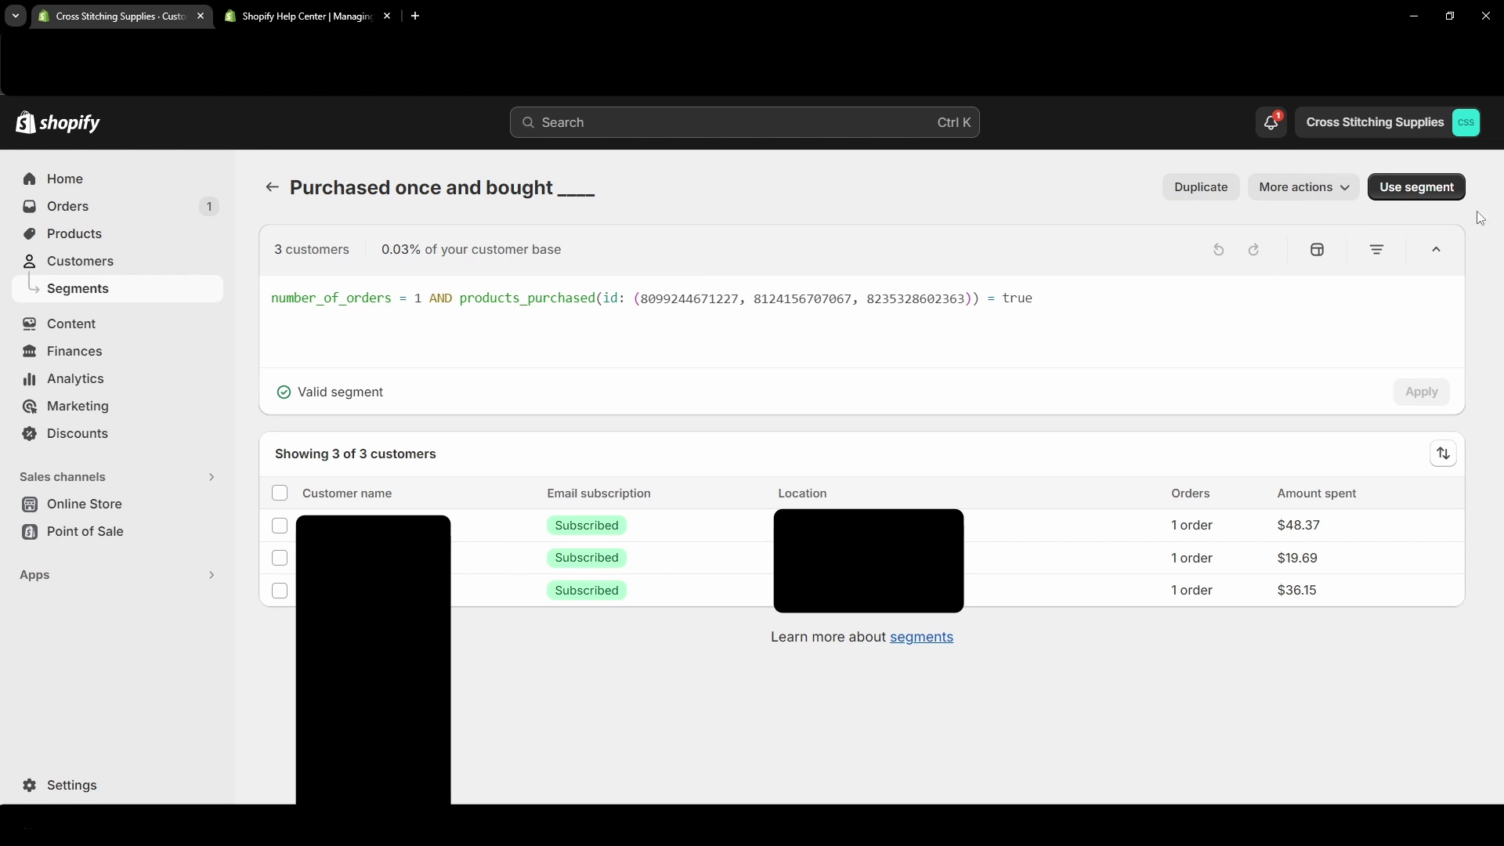
left_click(1422, 192)
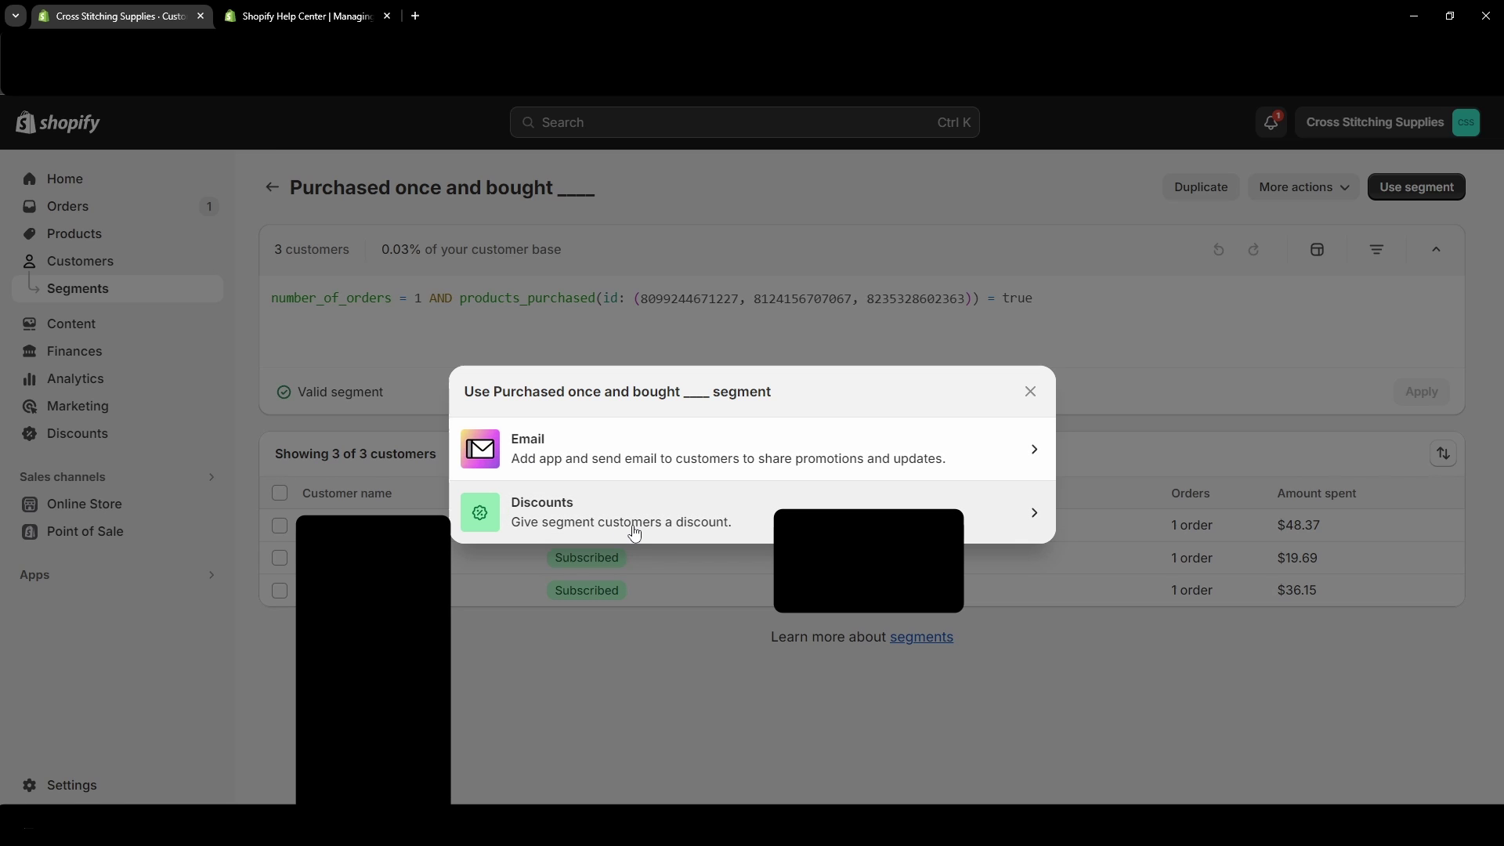
Delete the 'Purchased once and bought ____' segment via More actions and confirm.
left_click(1031, 394)
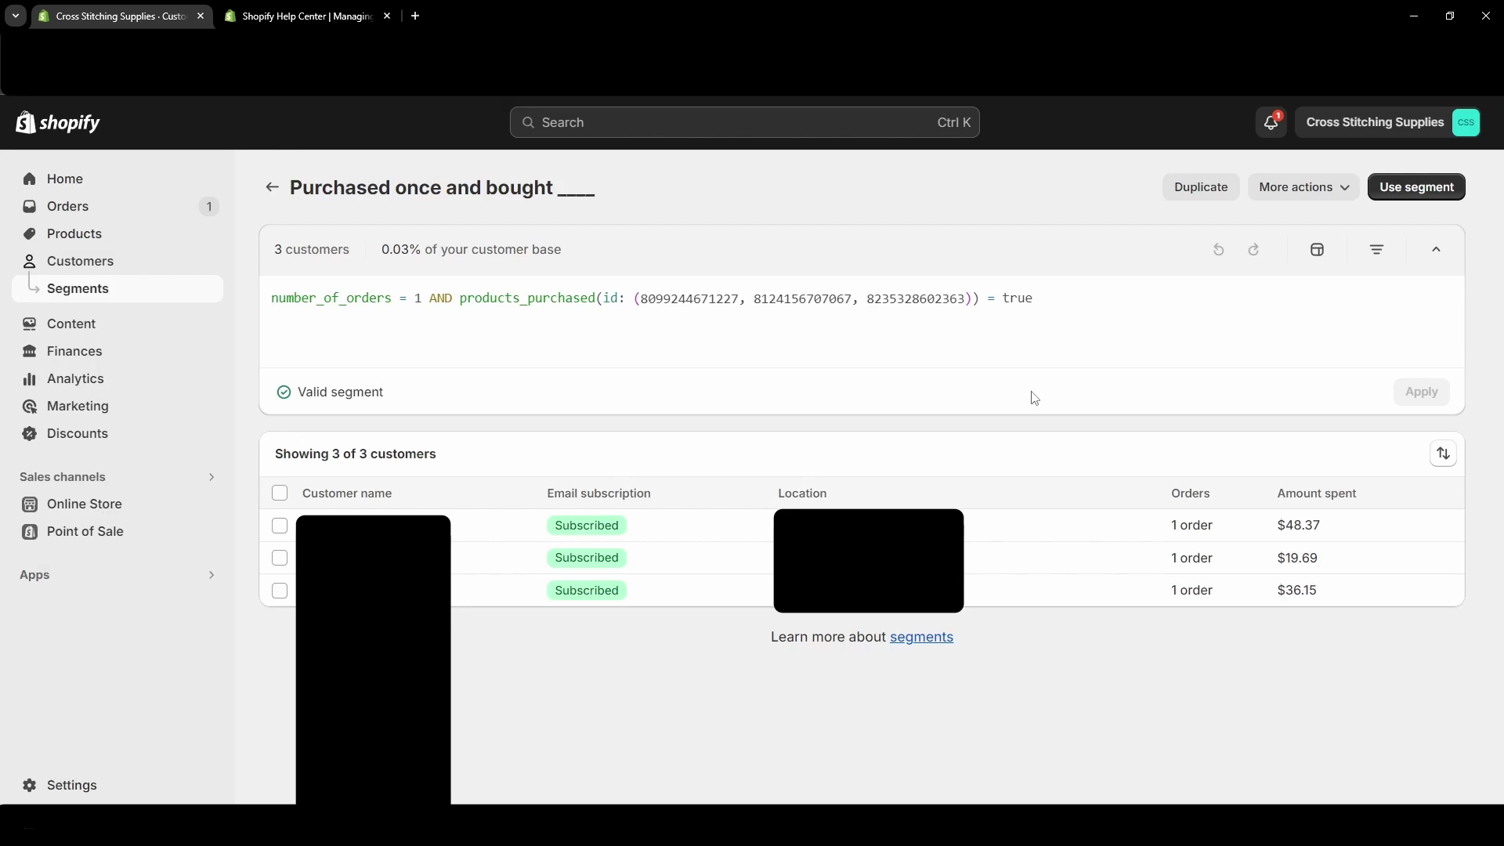
left_click(1300, 188)
left_click(1277, 298)
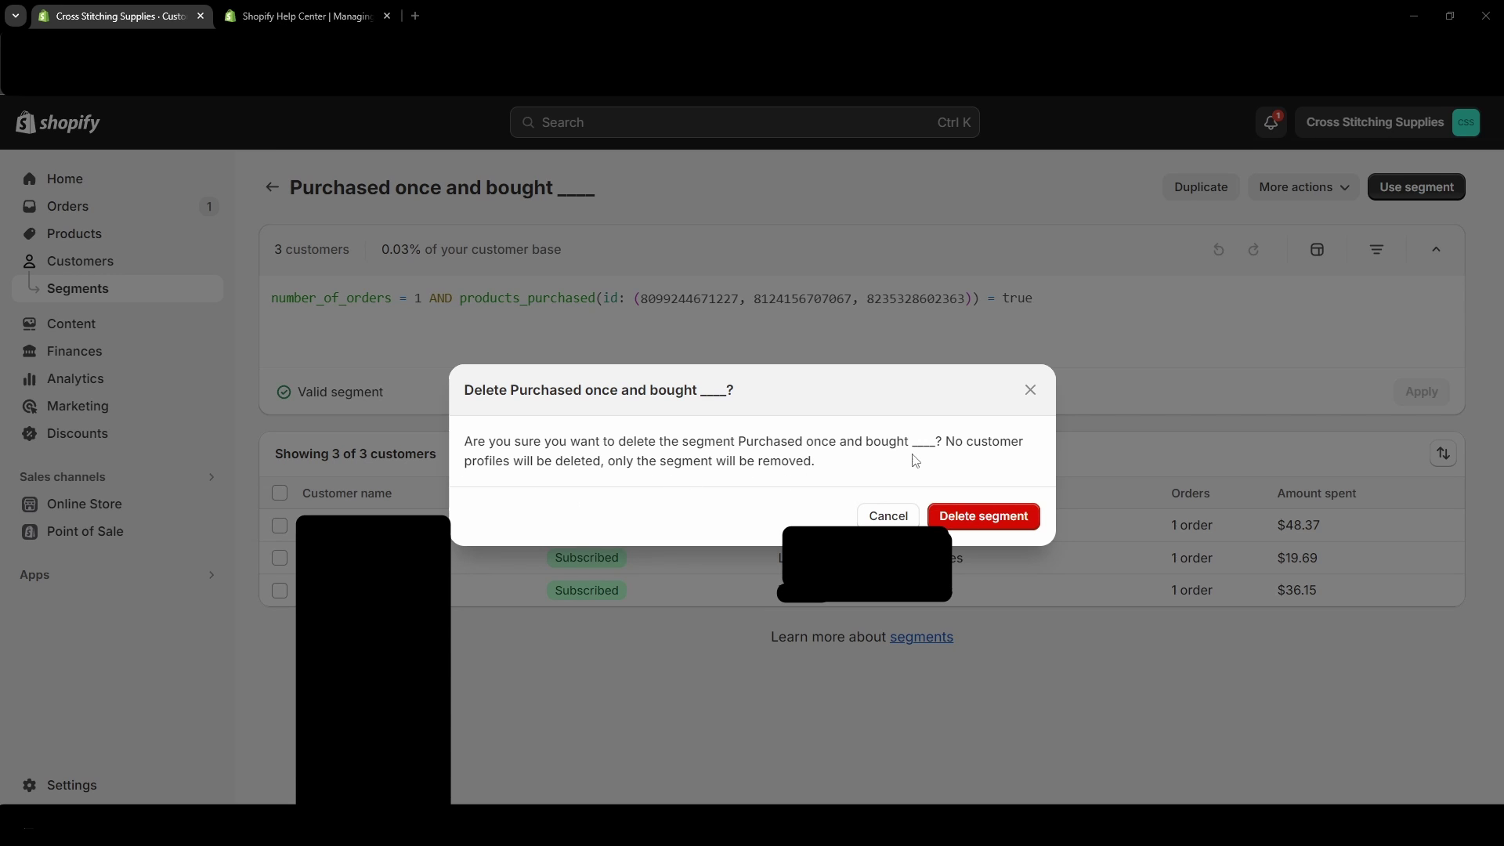
left_click(999, 521)
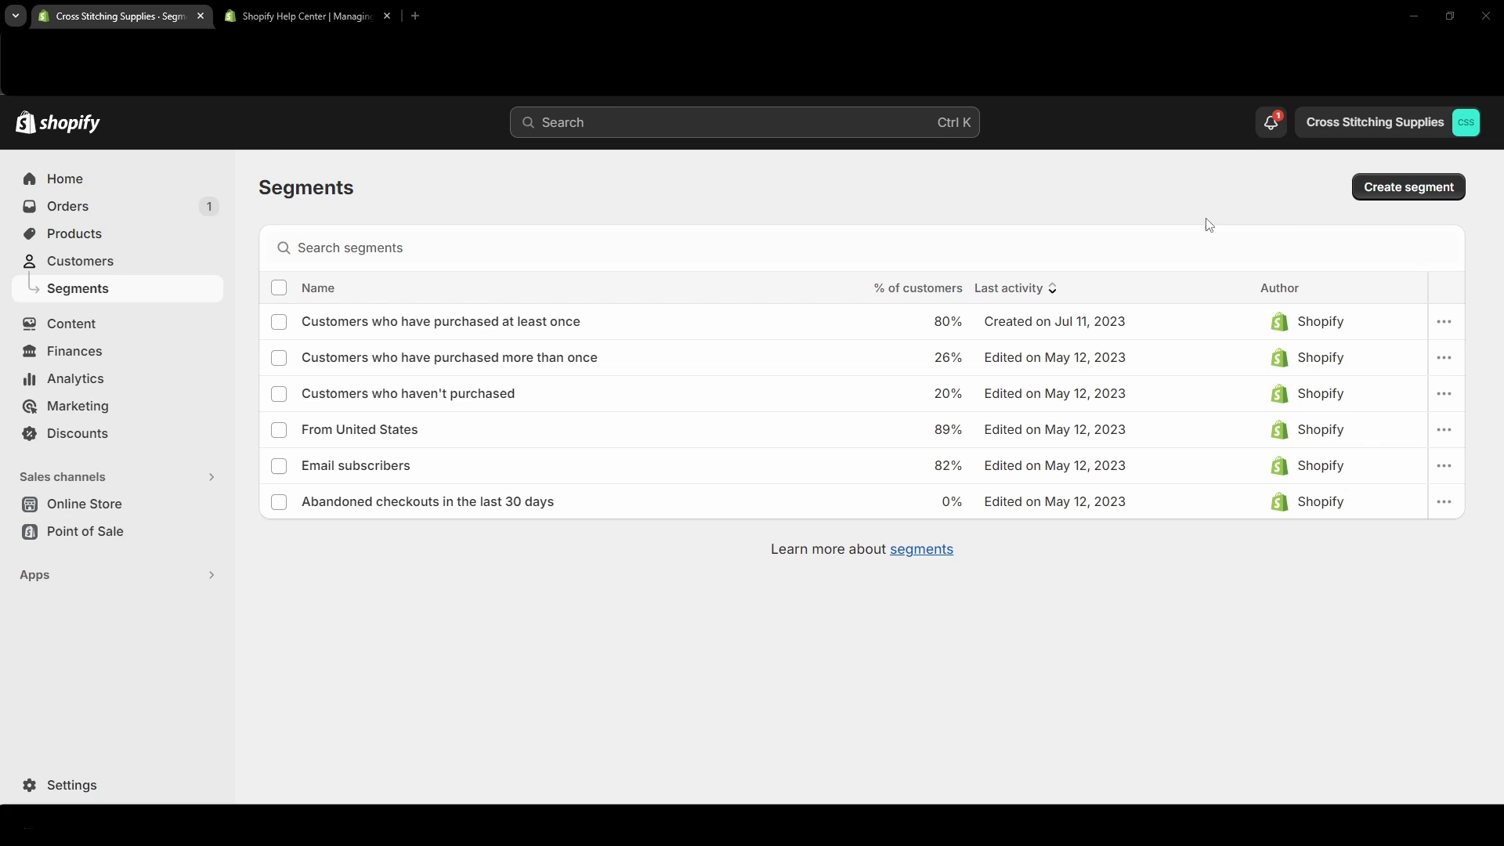
Create a new segment, browse the Metafields and Shopify filters, and begin with customer_tags.
left_click(1411, 200)
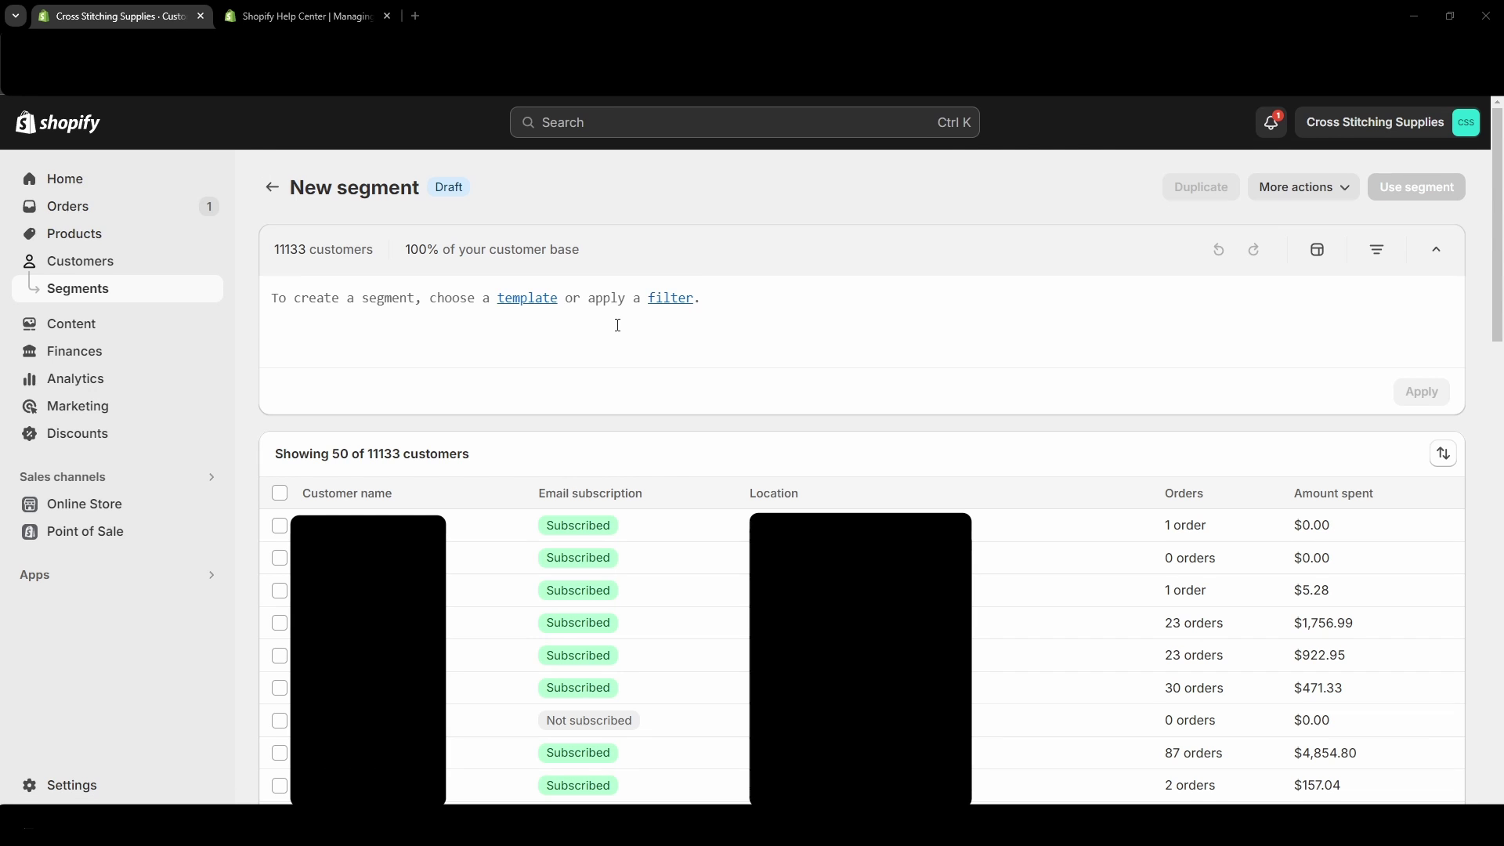
left_click(670, 299)
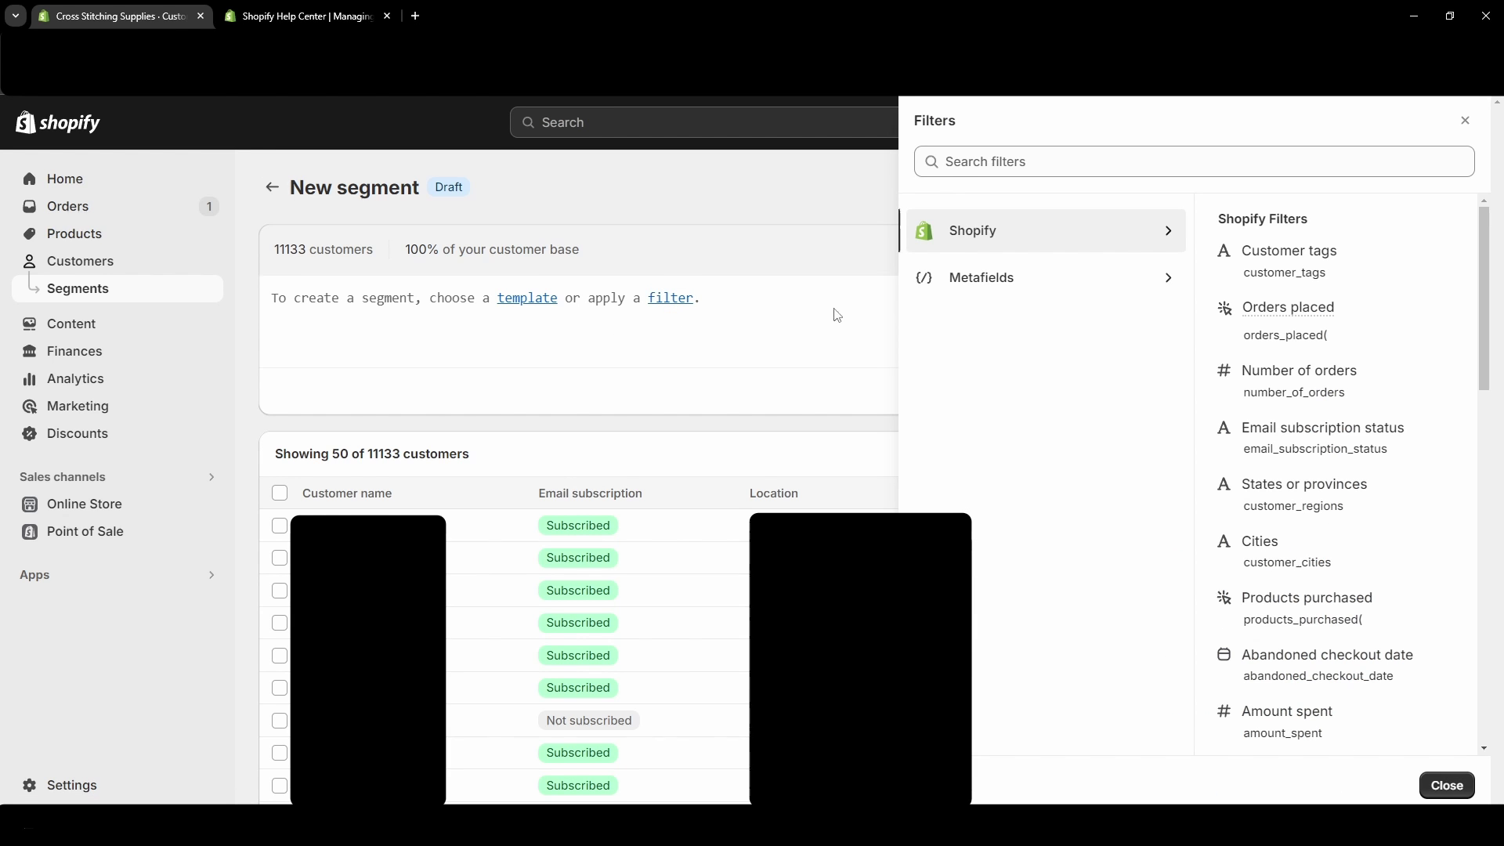
left_click(990, 292)
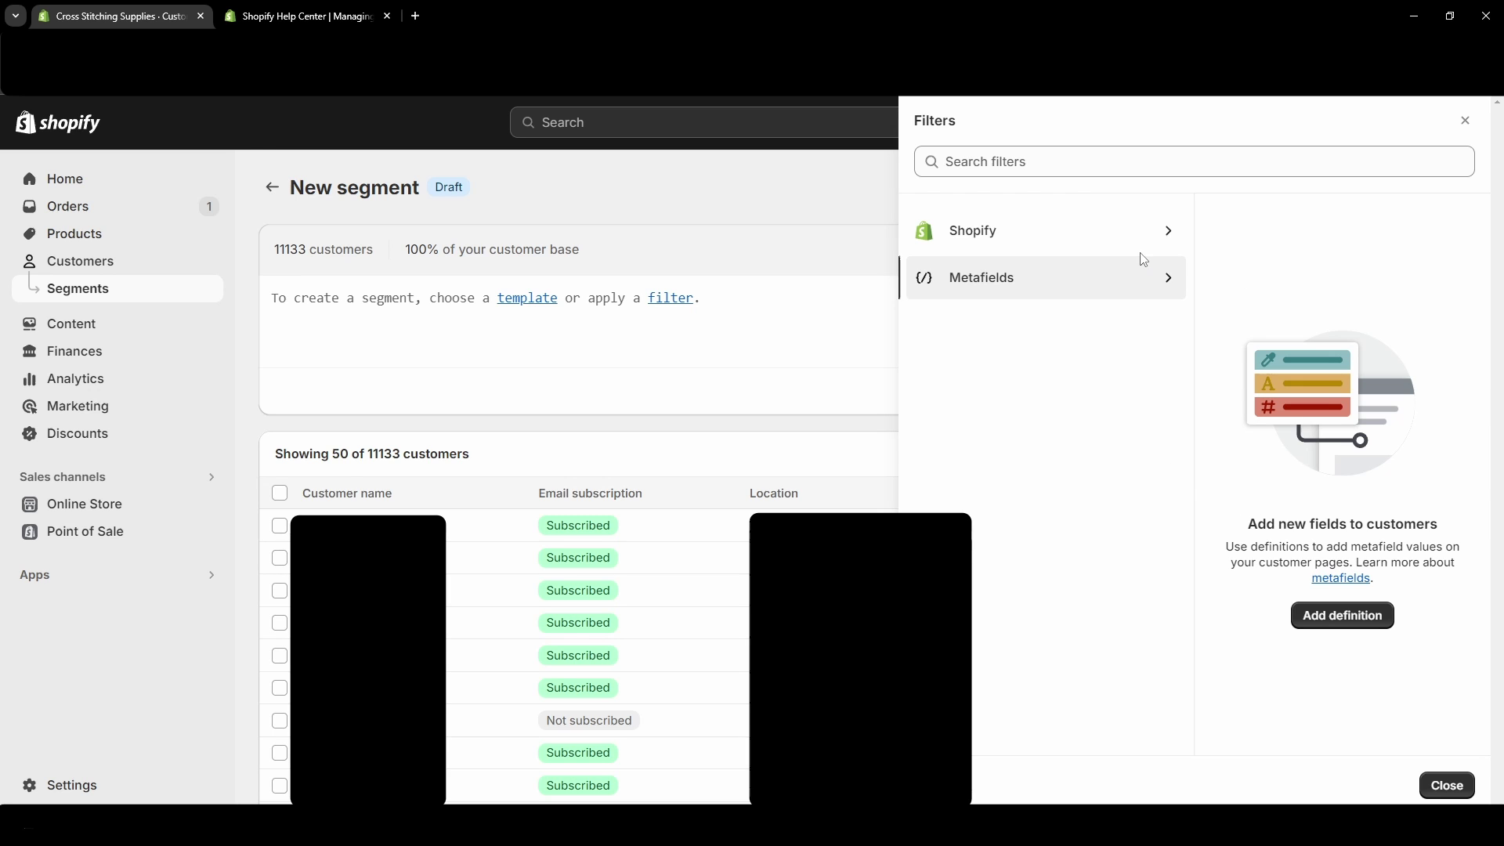
left_click(1002, 240)
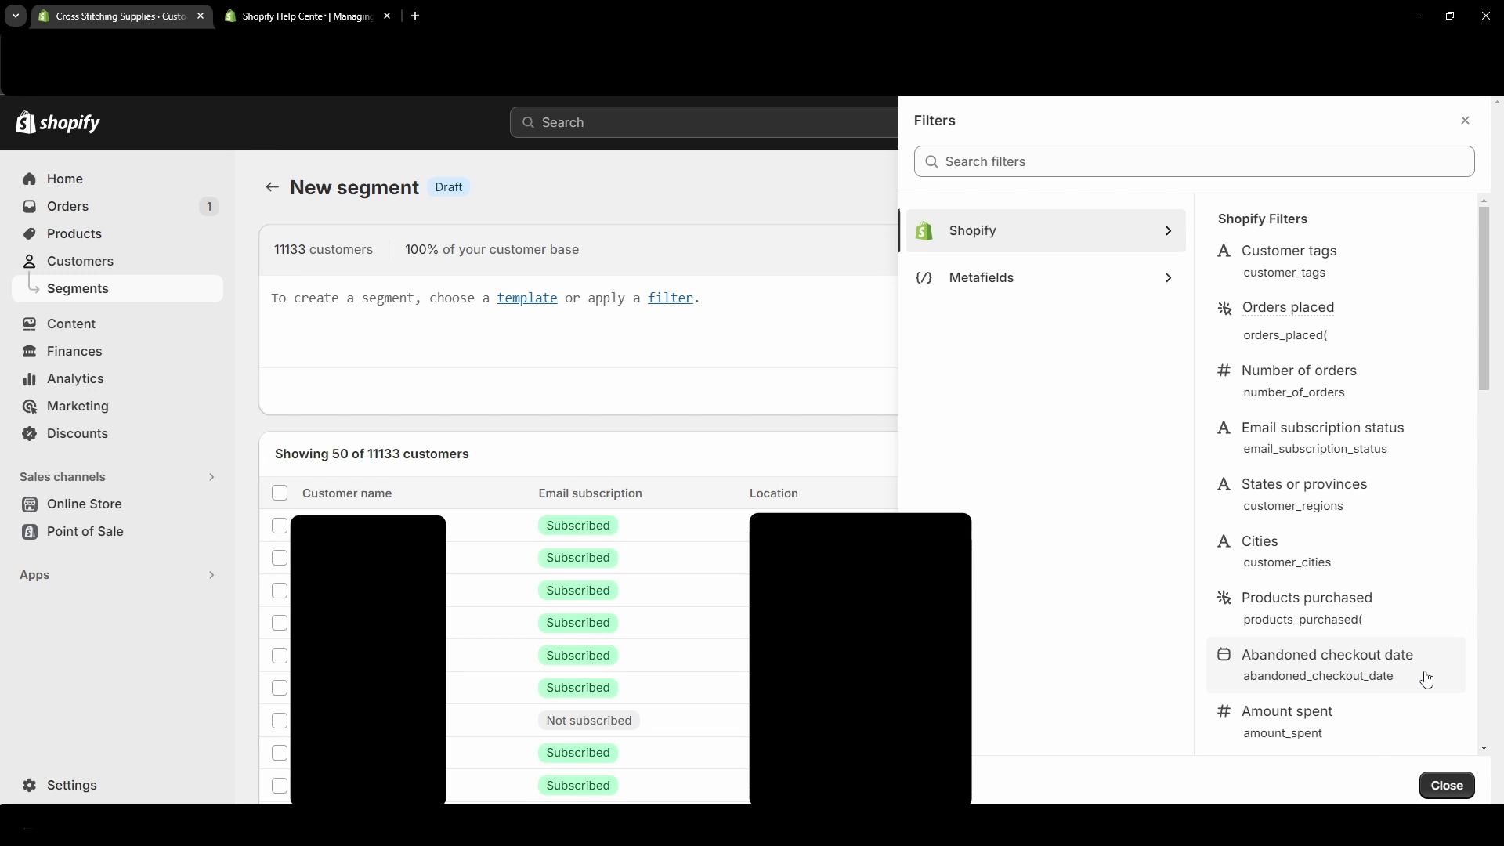
scroll(1348, 627, "down", 6)
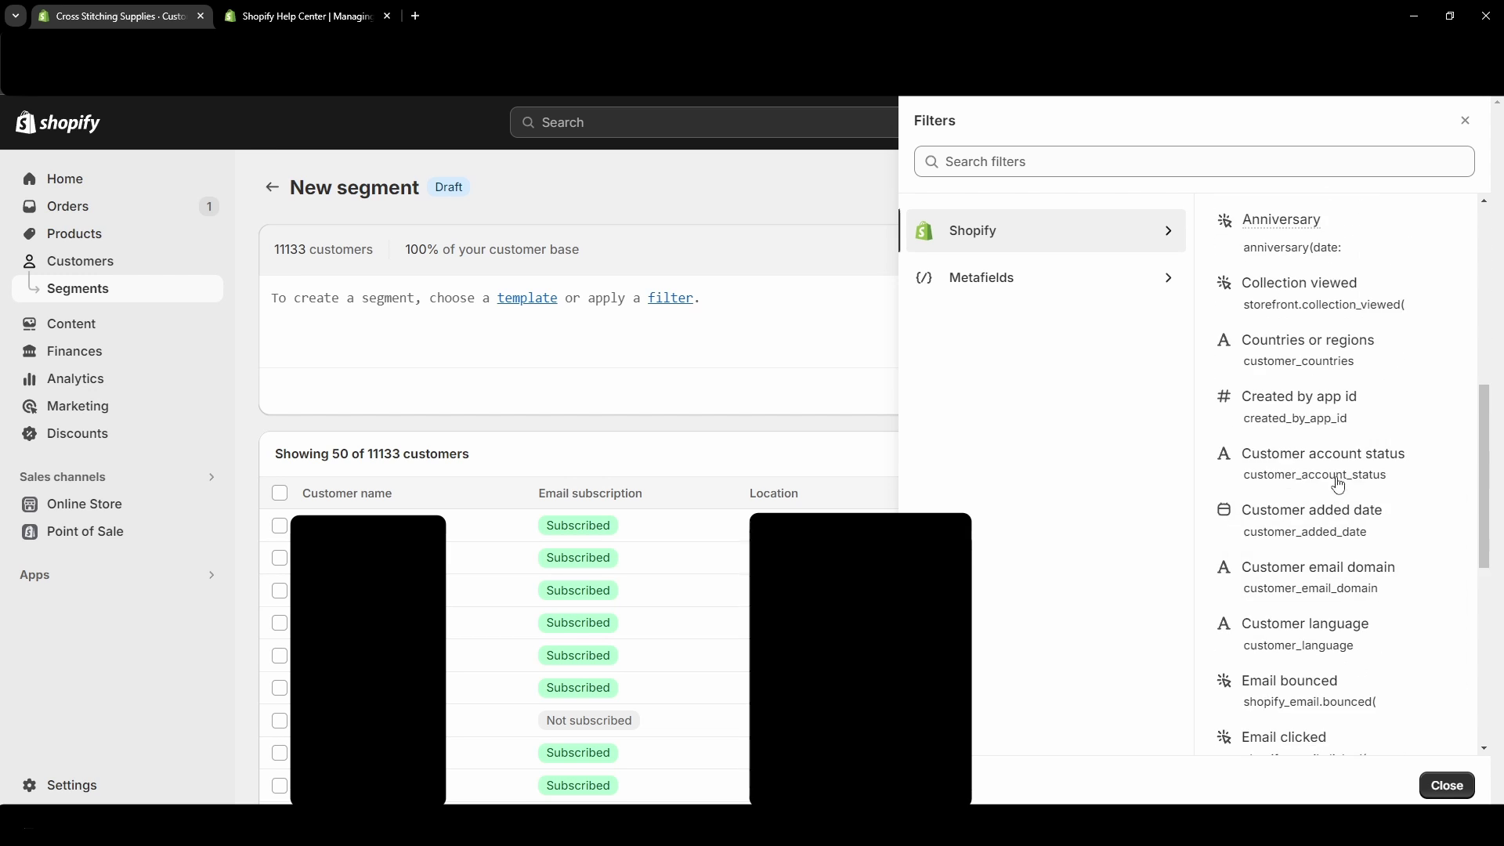
scroll(1338, 486, "down", 7)
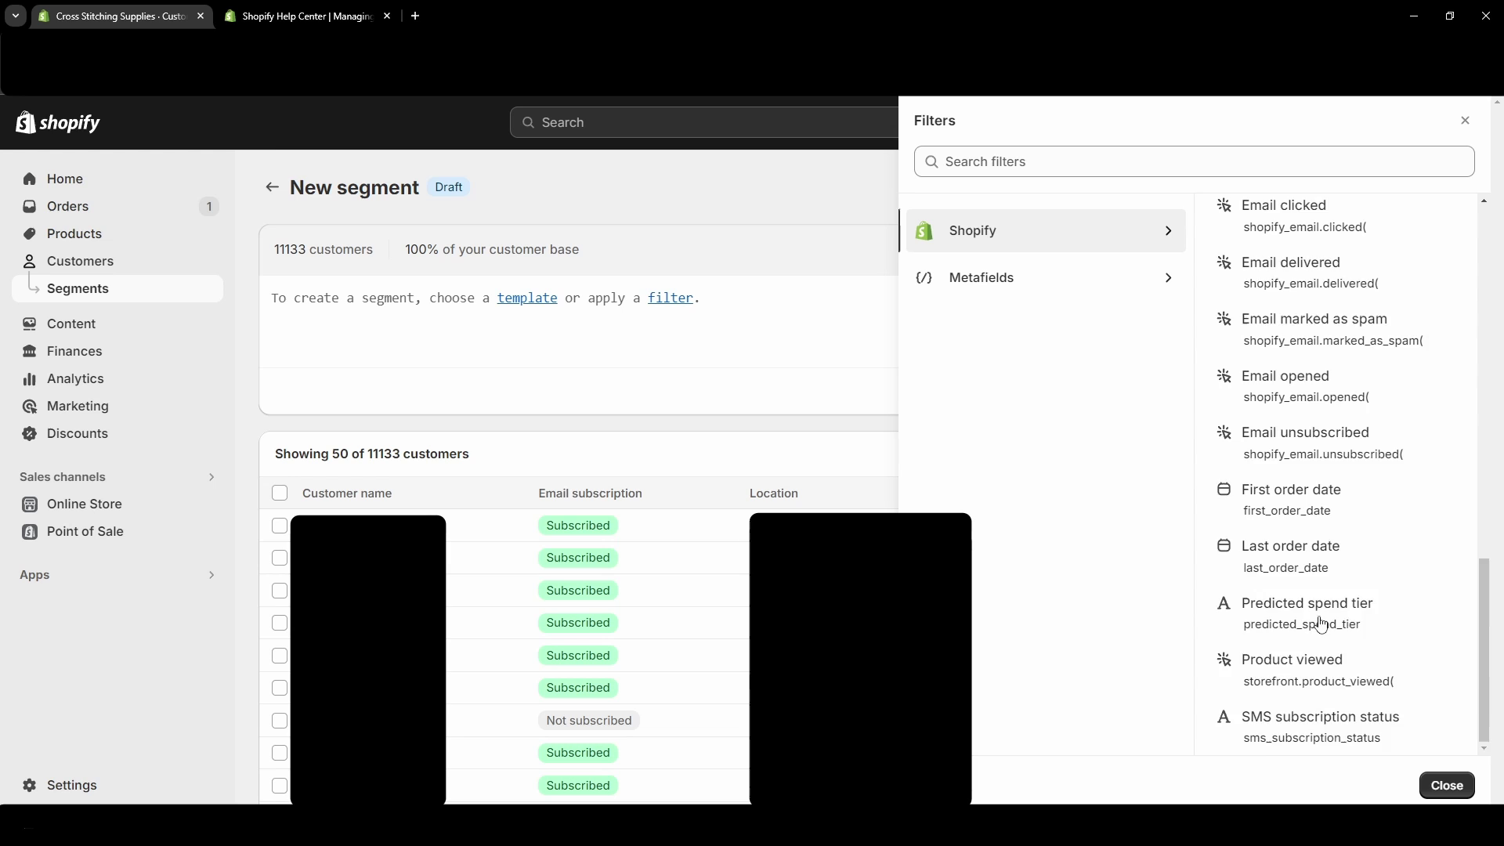
scroll(1324, 624, "up", 13)
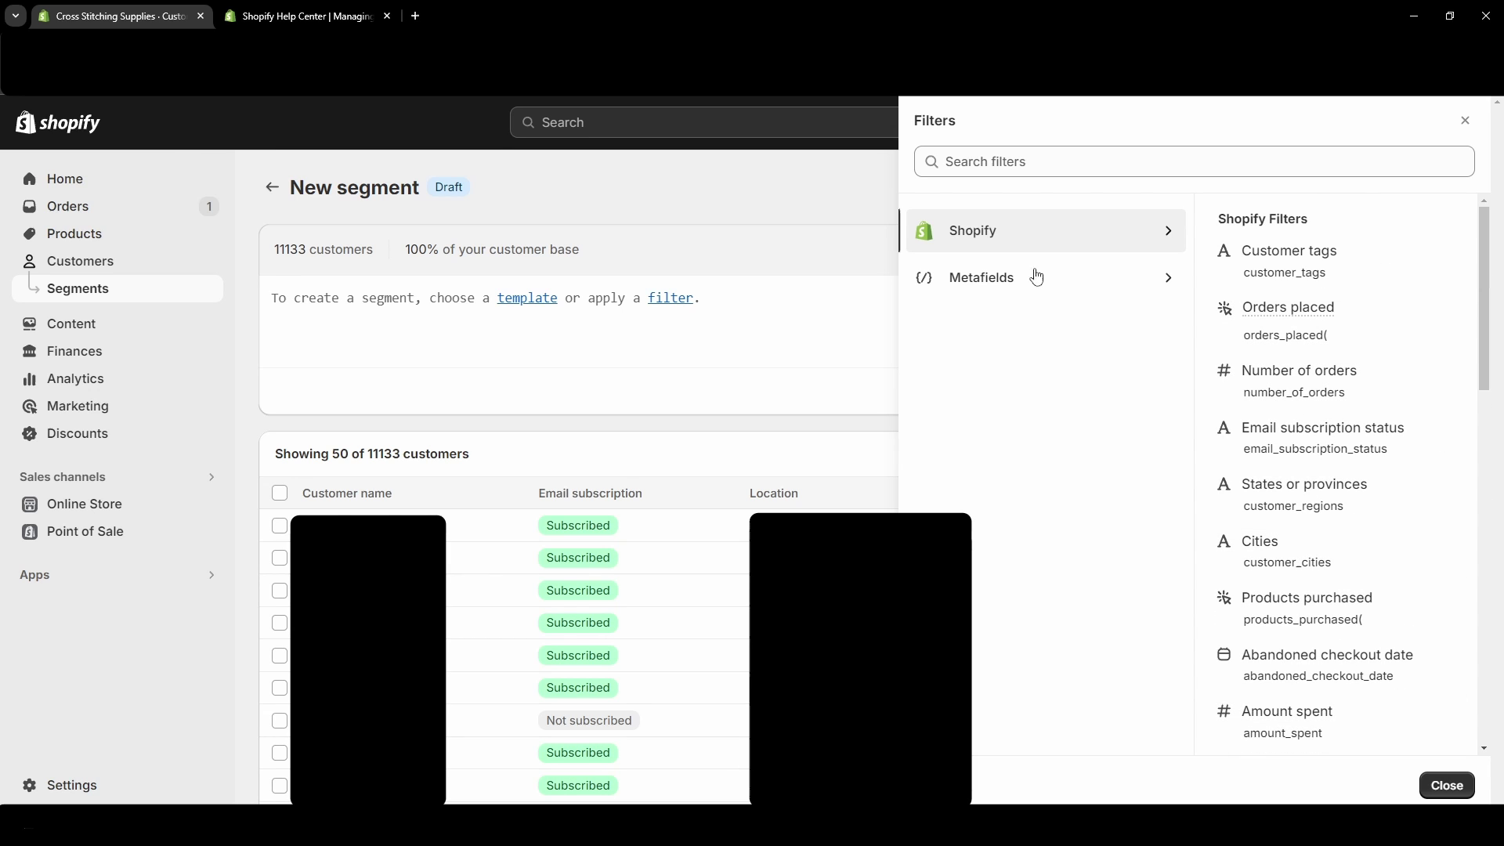
left_click(1265, 264)
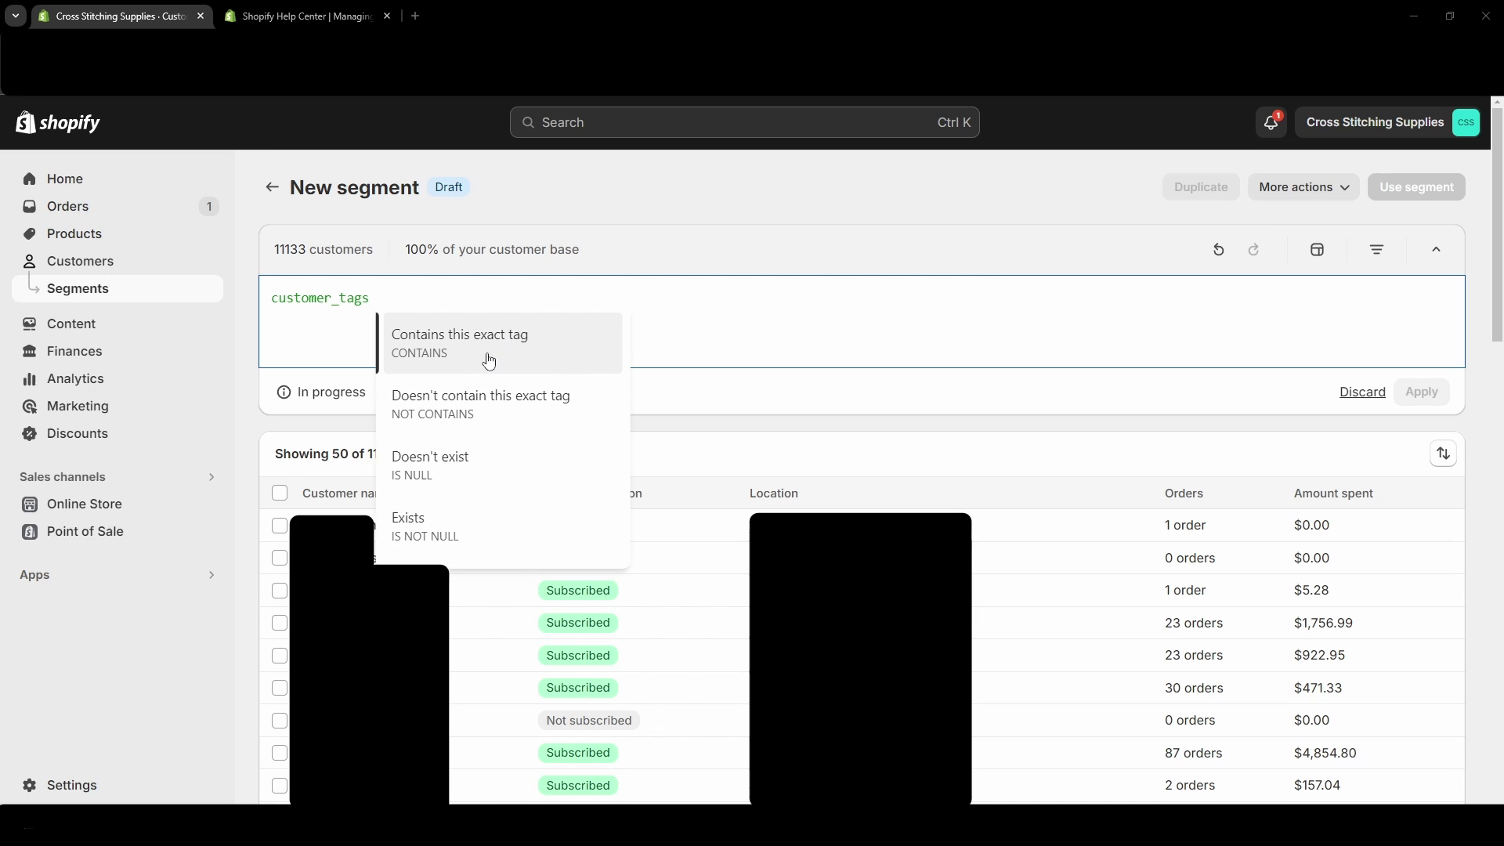
Build the query customer_tags CONTAINS 'spin-a-sale' AND number_of_orders > 1.
left_click(516, 346)
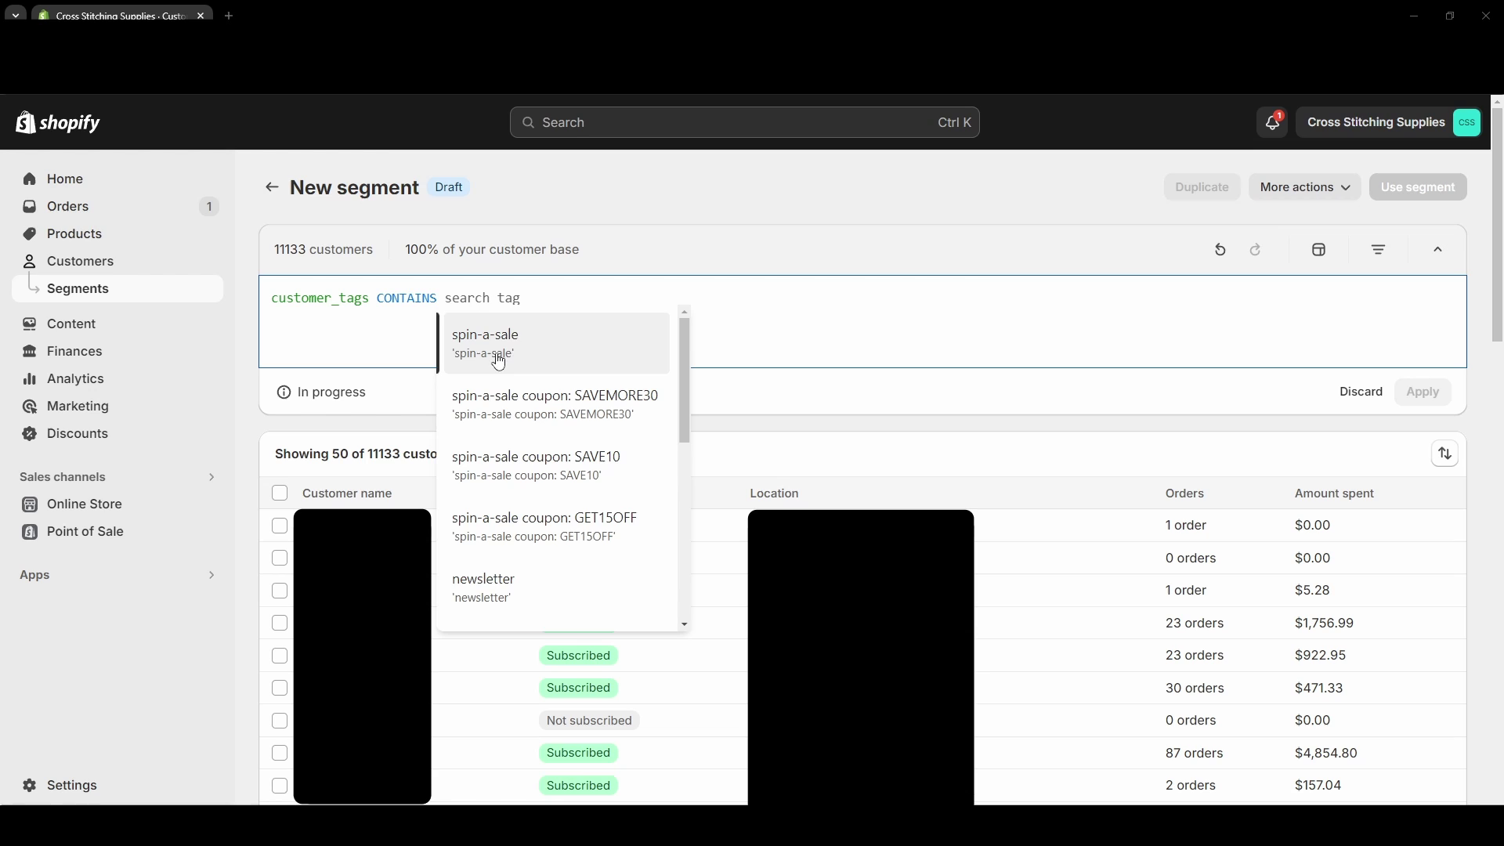
left_click(519, 346)
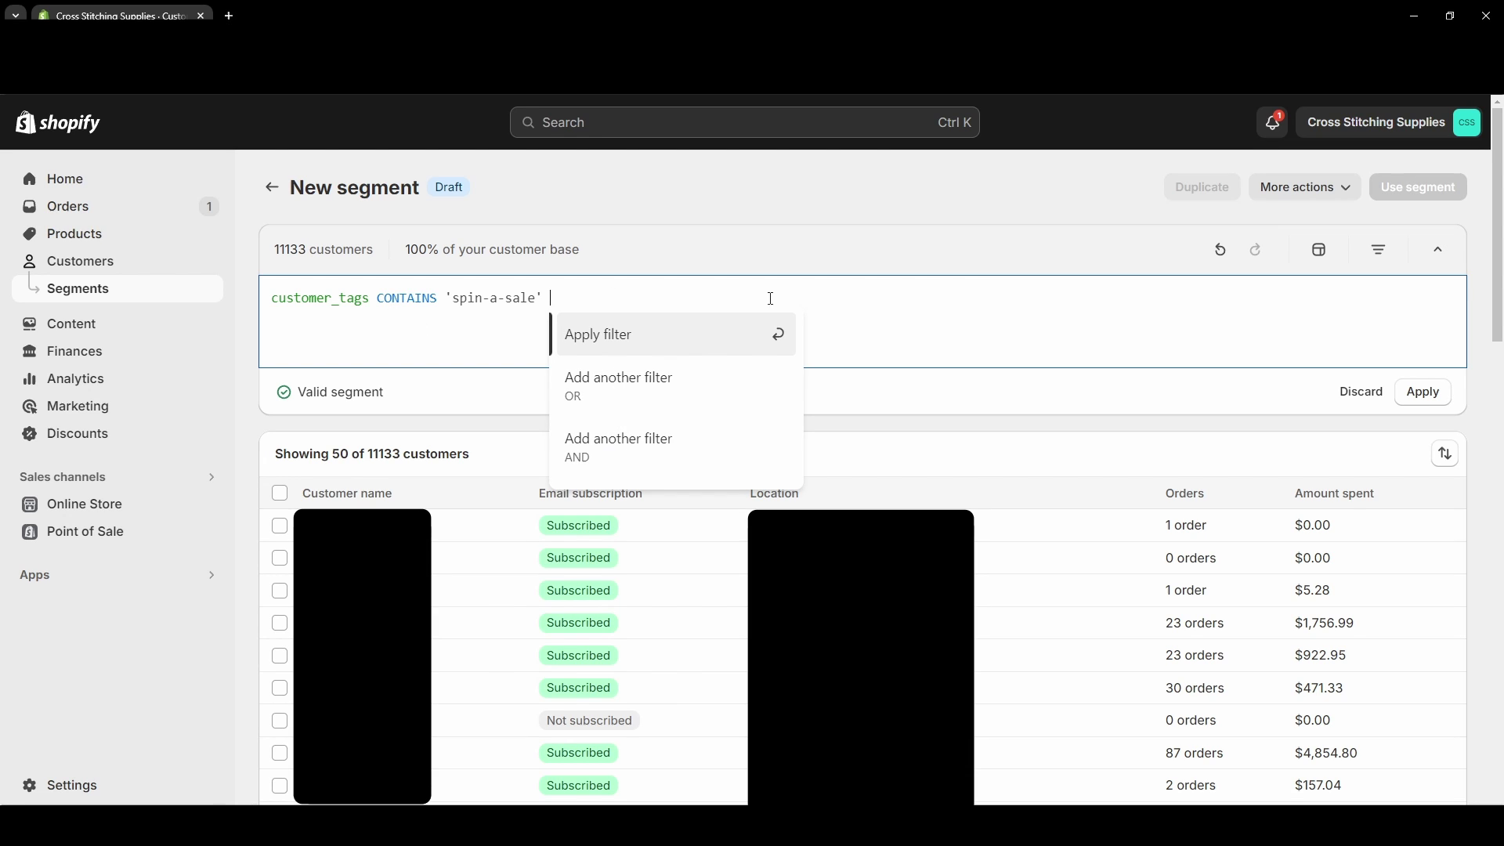
left_click(669, 452)
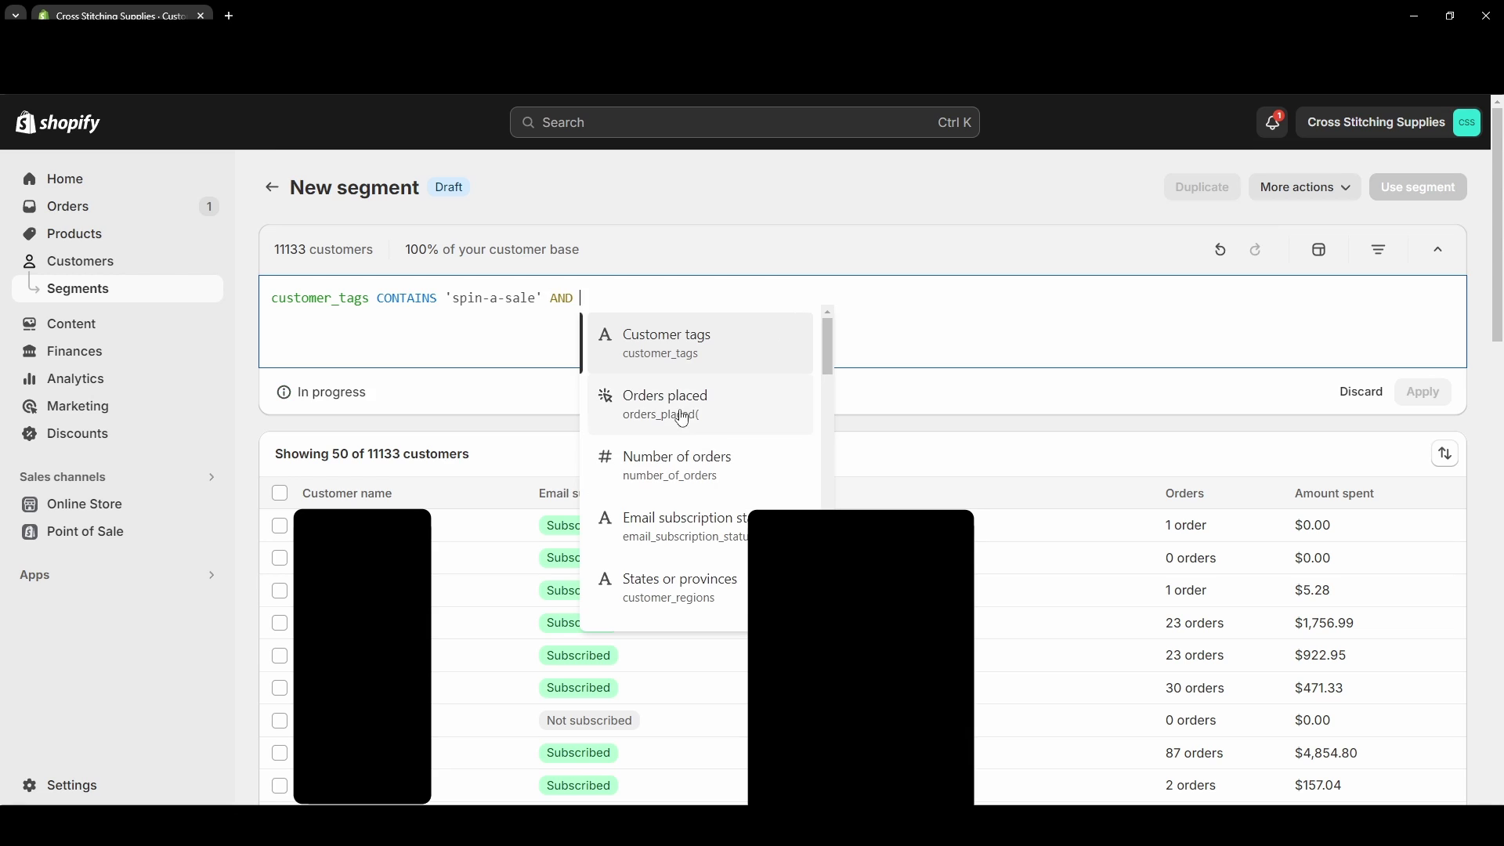
left_click(711, 468)
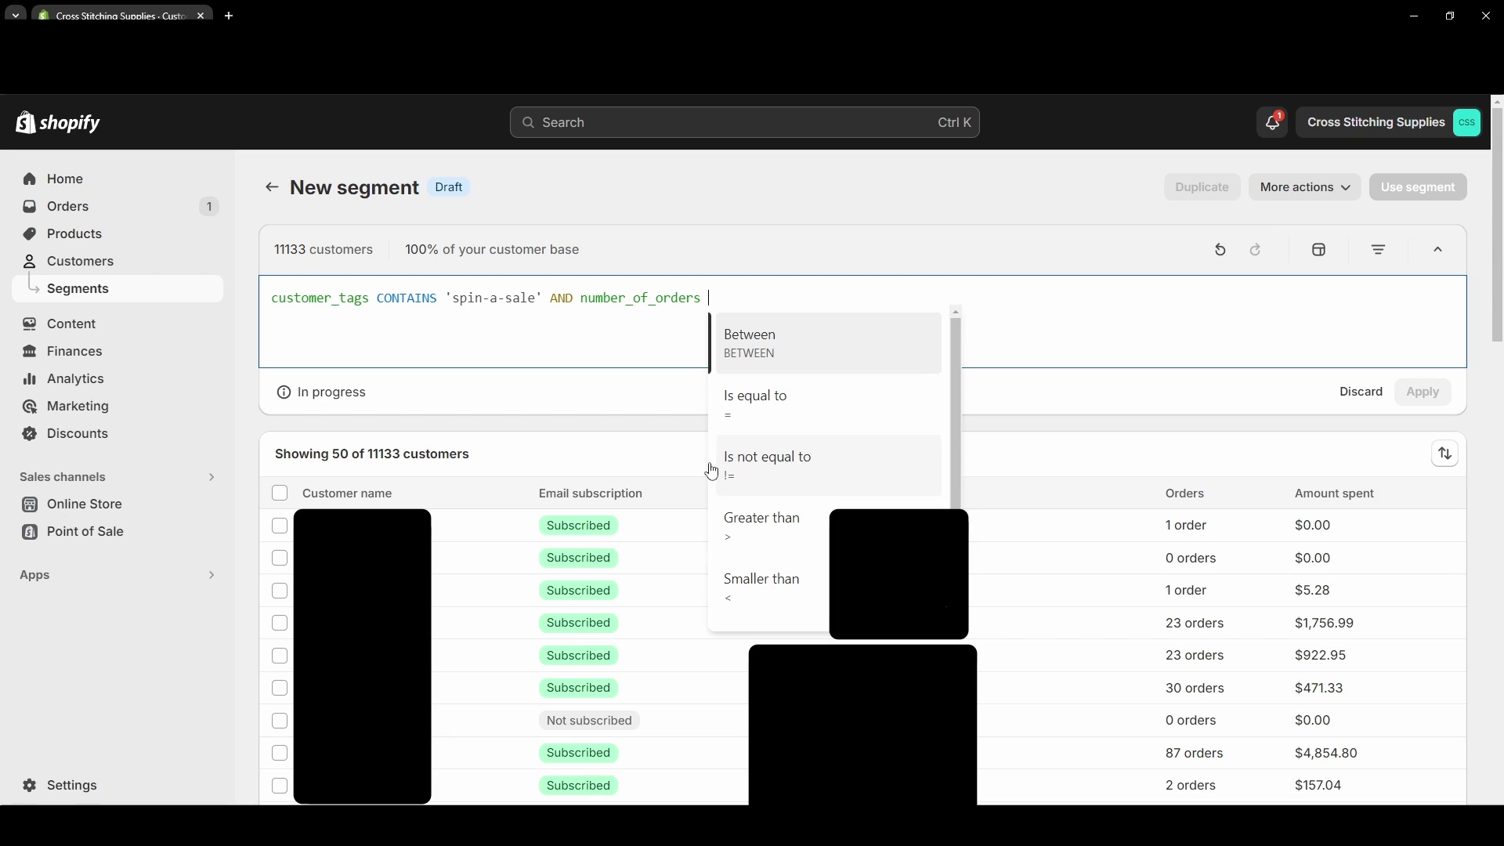
left_click(761, 529)
type("1")
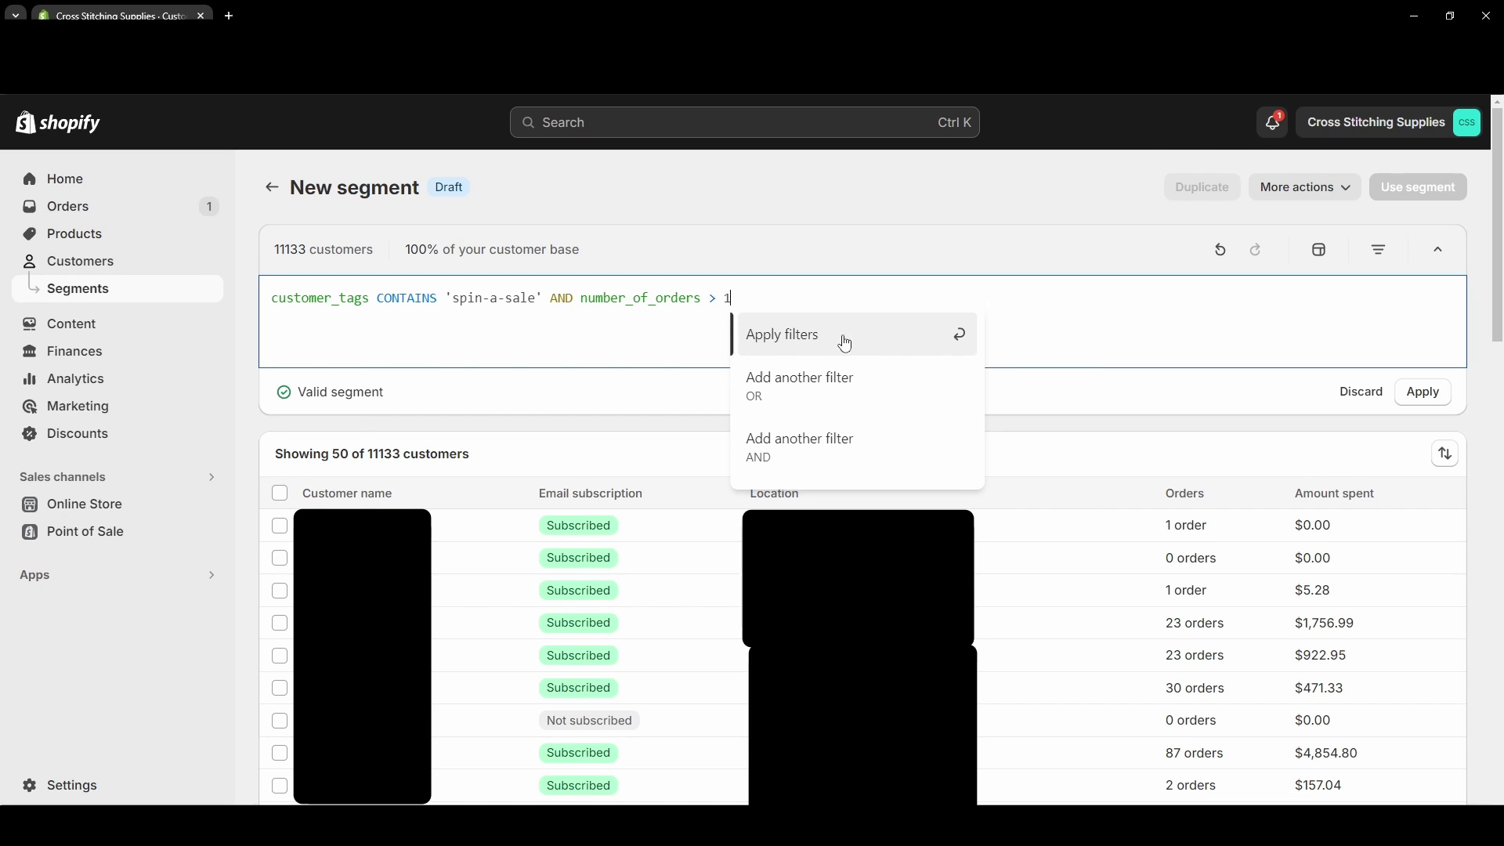
Apply the spin-a-sale filters to preview matches, then discard the draft query.
left_click(803, 337)
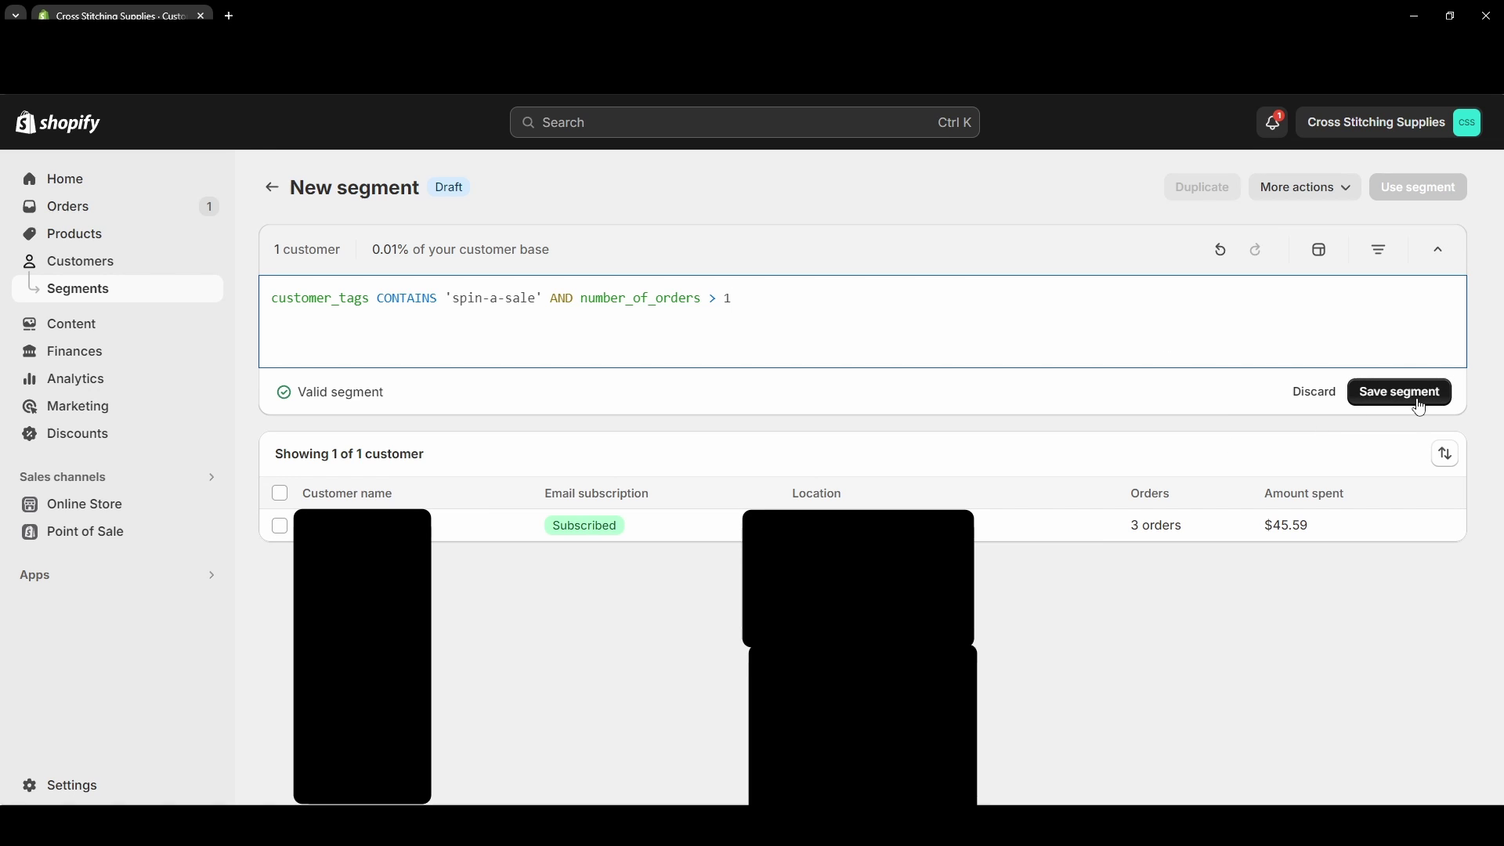
left_click(1324, 403)
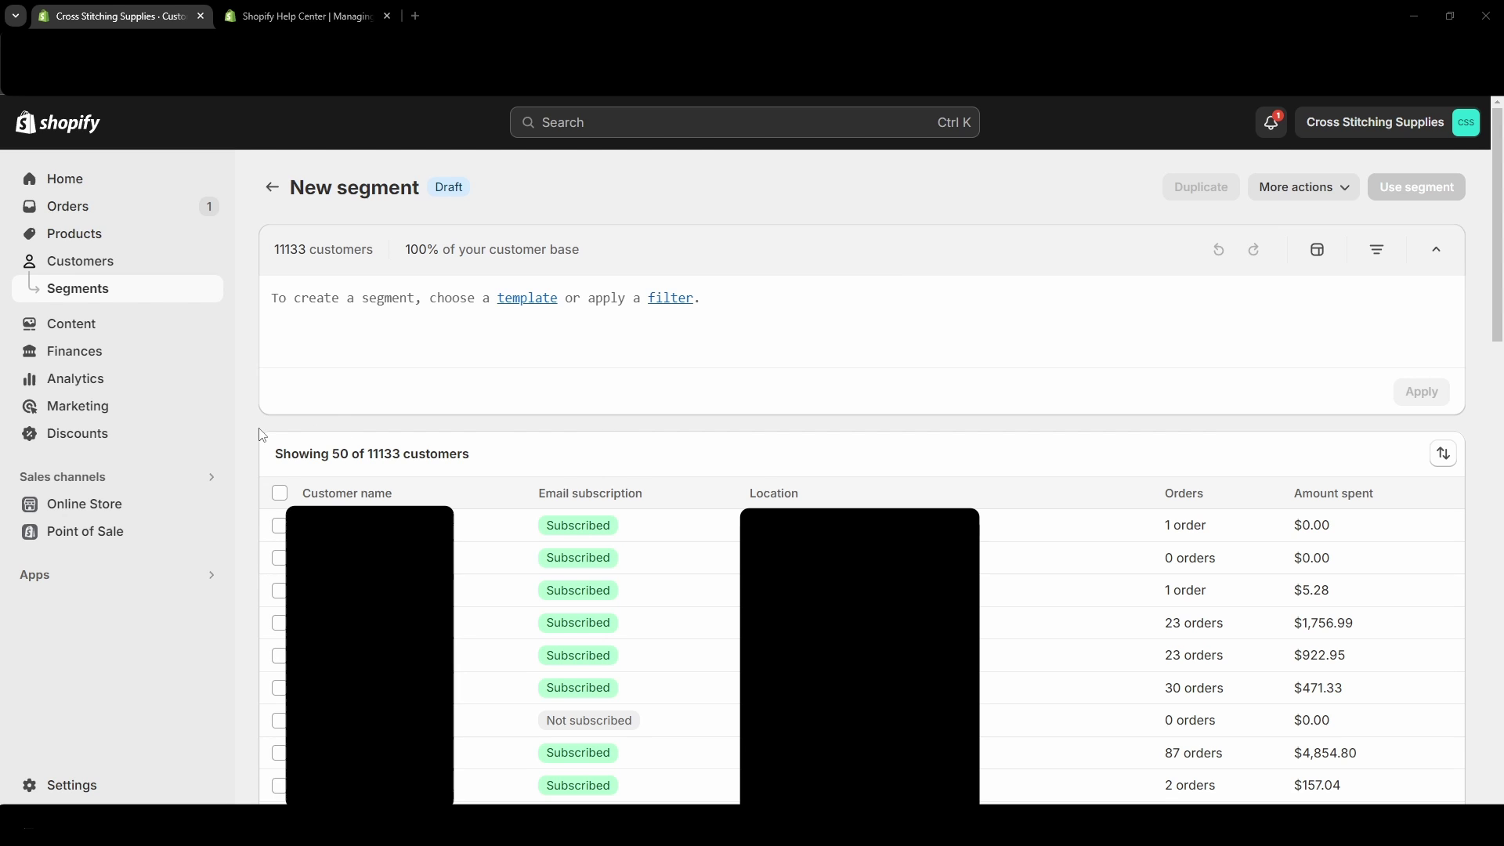
Open the 14DOLLARSOFFORDER discount from the store's discounts list.
left_click(130, 445)
scroll(588, 577, "down", 10)
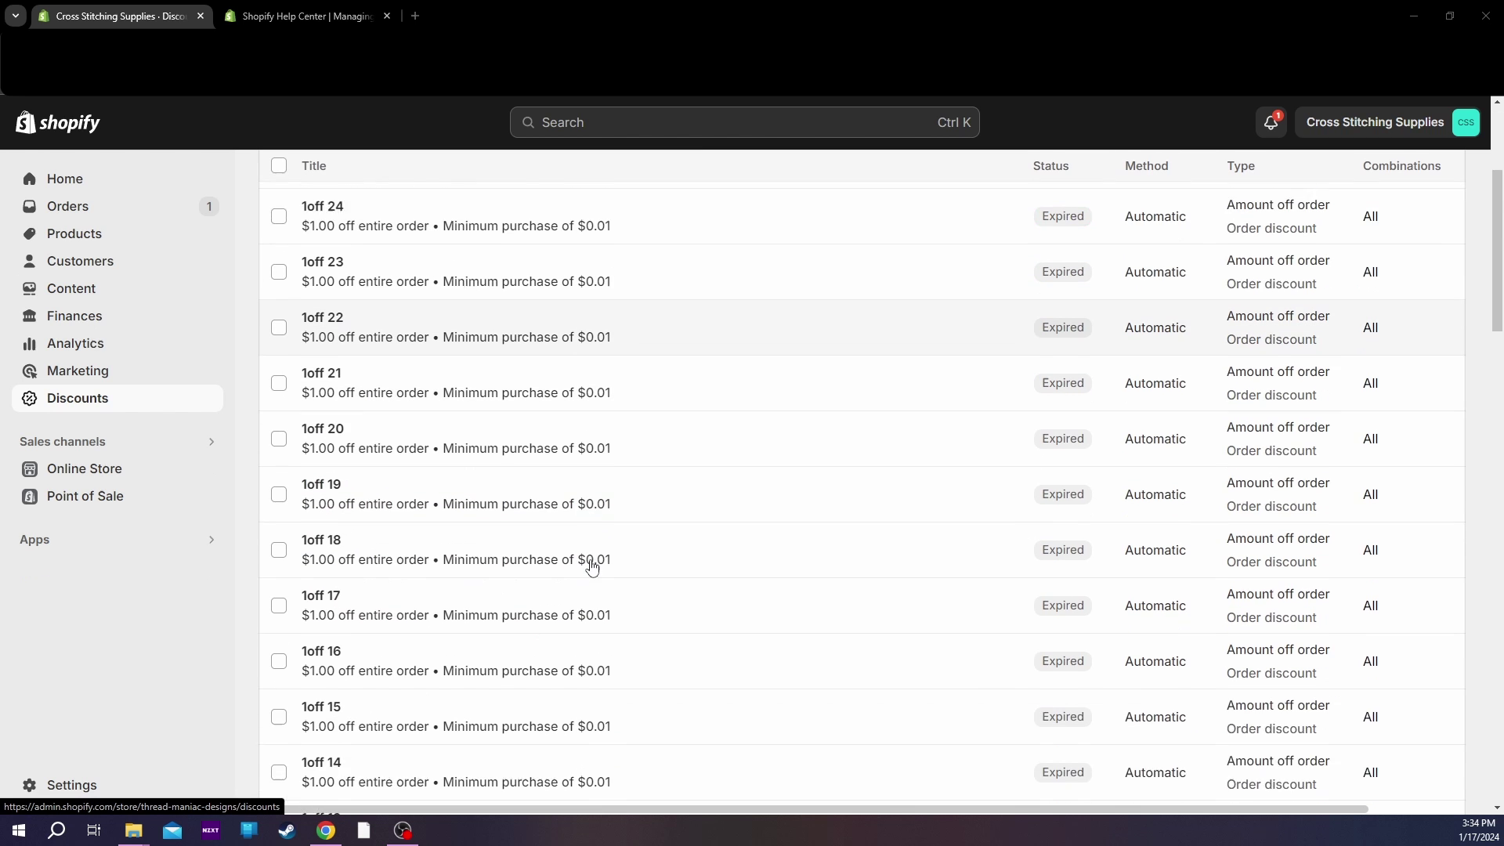
scroll(589, 569, "down", 5)
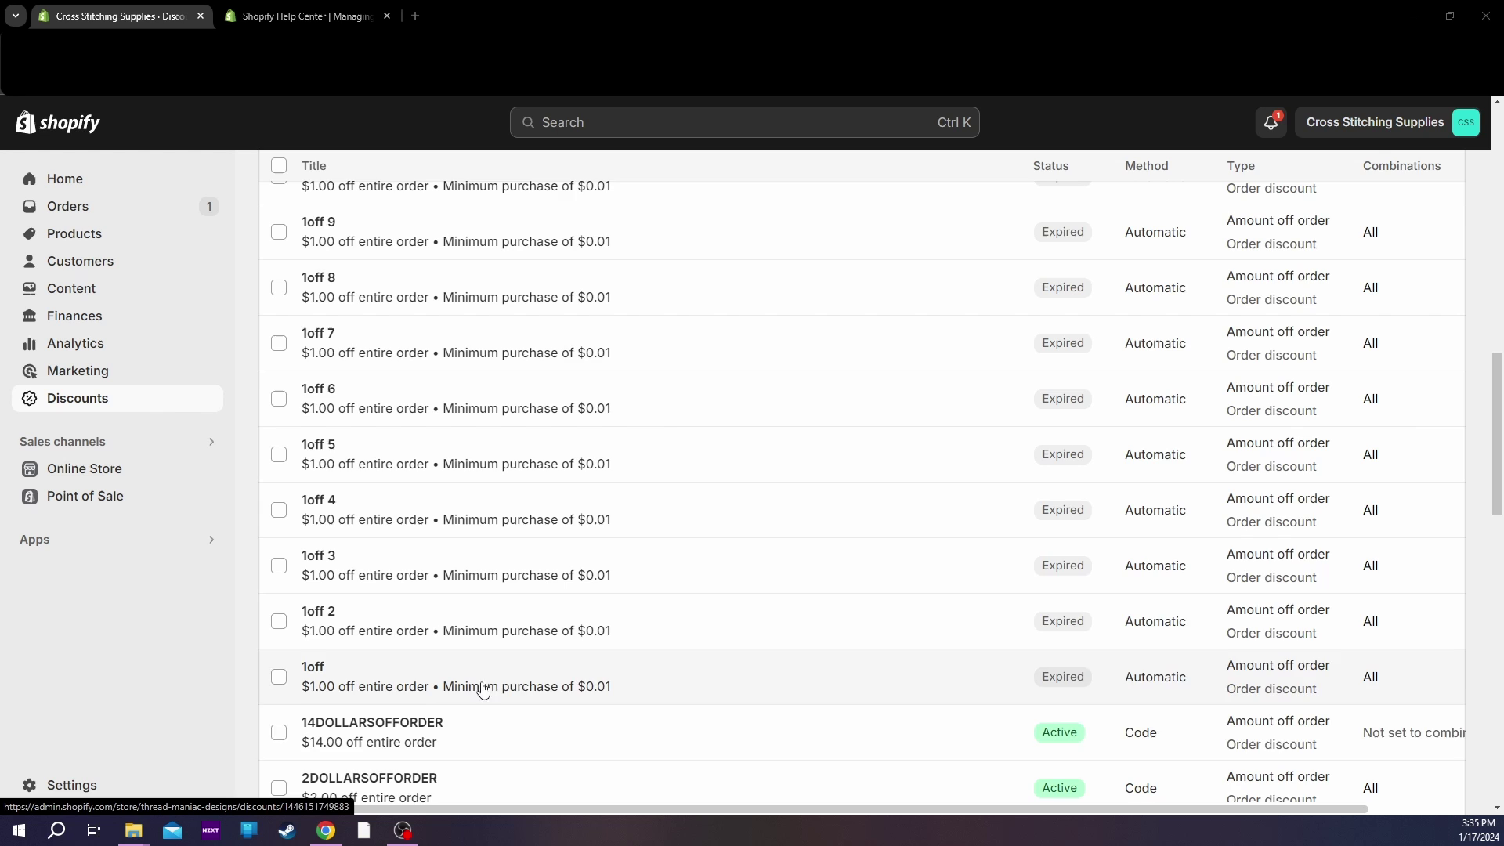
left_click(524, 639)
Limit customer eligibility to the 'Customers who haven't purchased' segment.
scroll(439, 478, "down", 3)
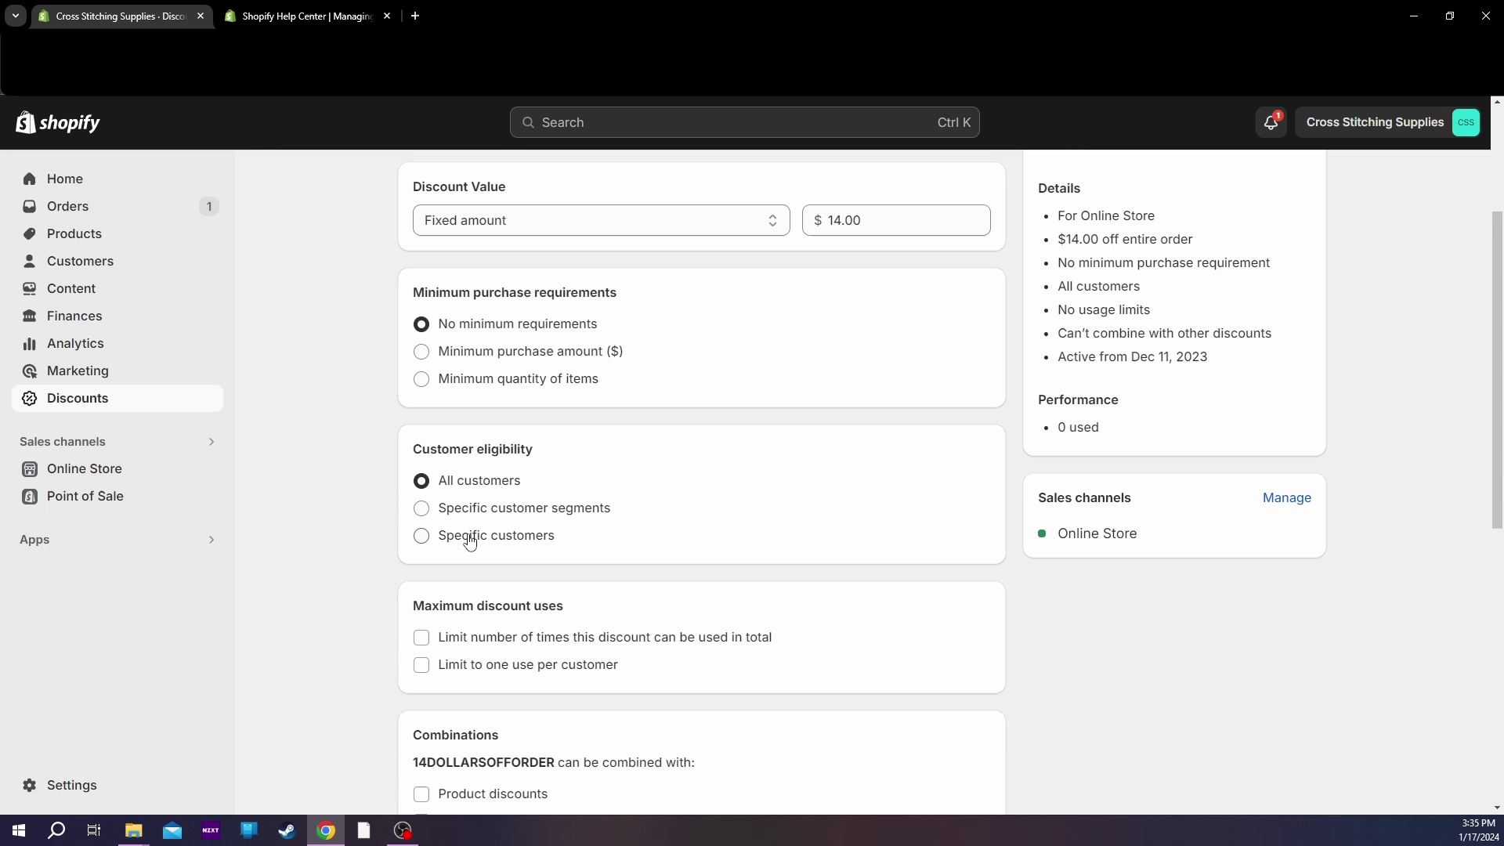
left_click(420, 508)
left_click(611, 581)
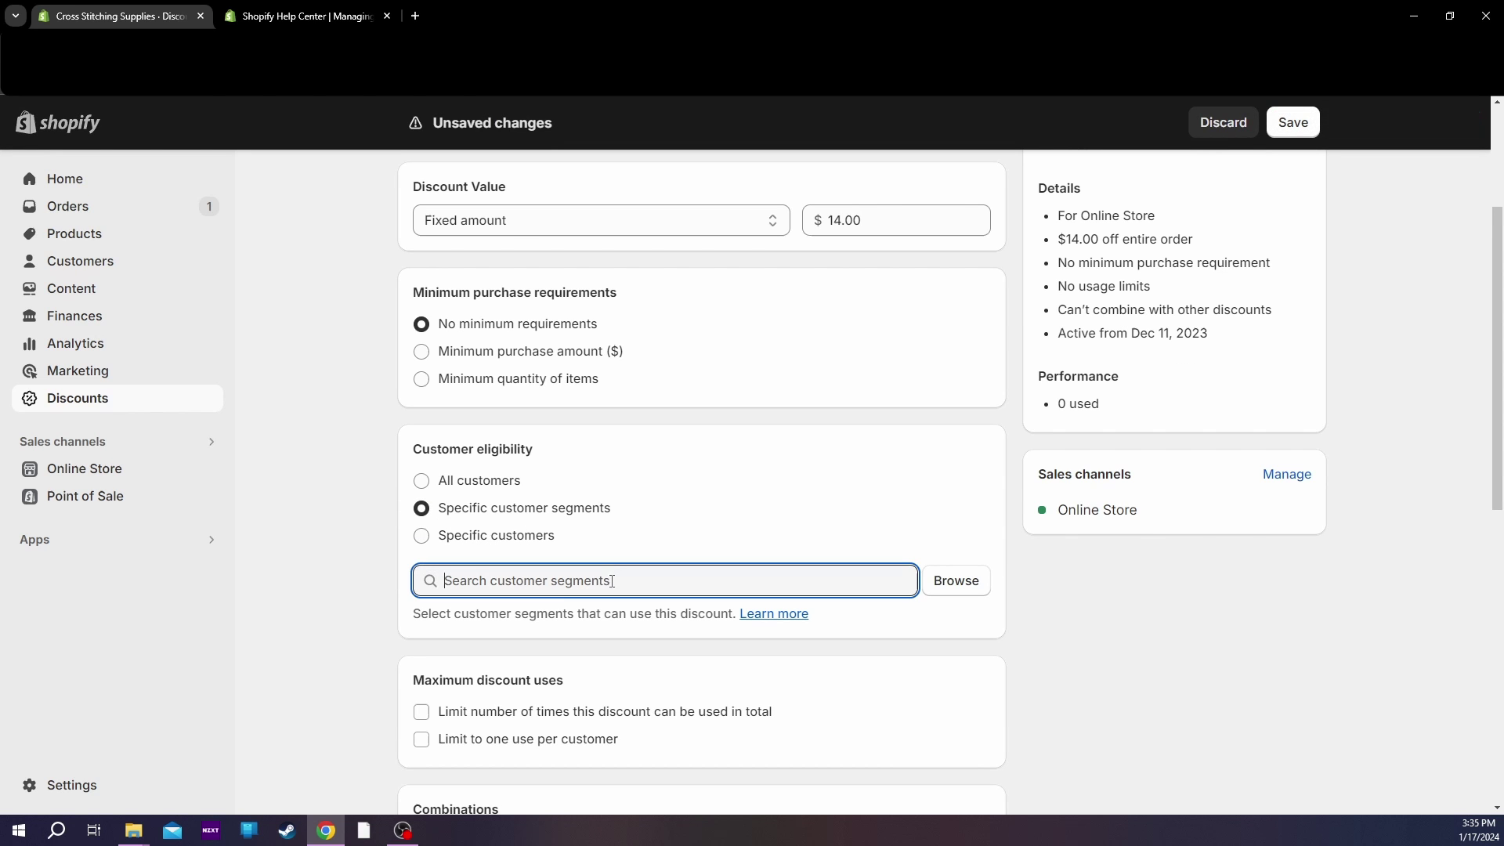
left_click(970, 586)
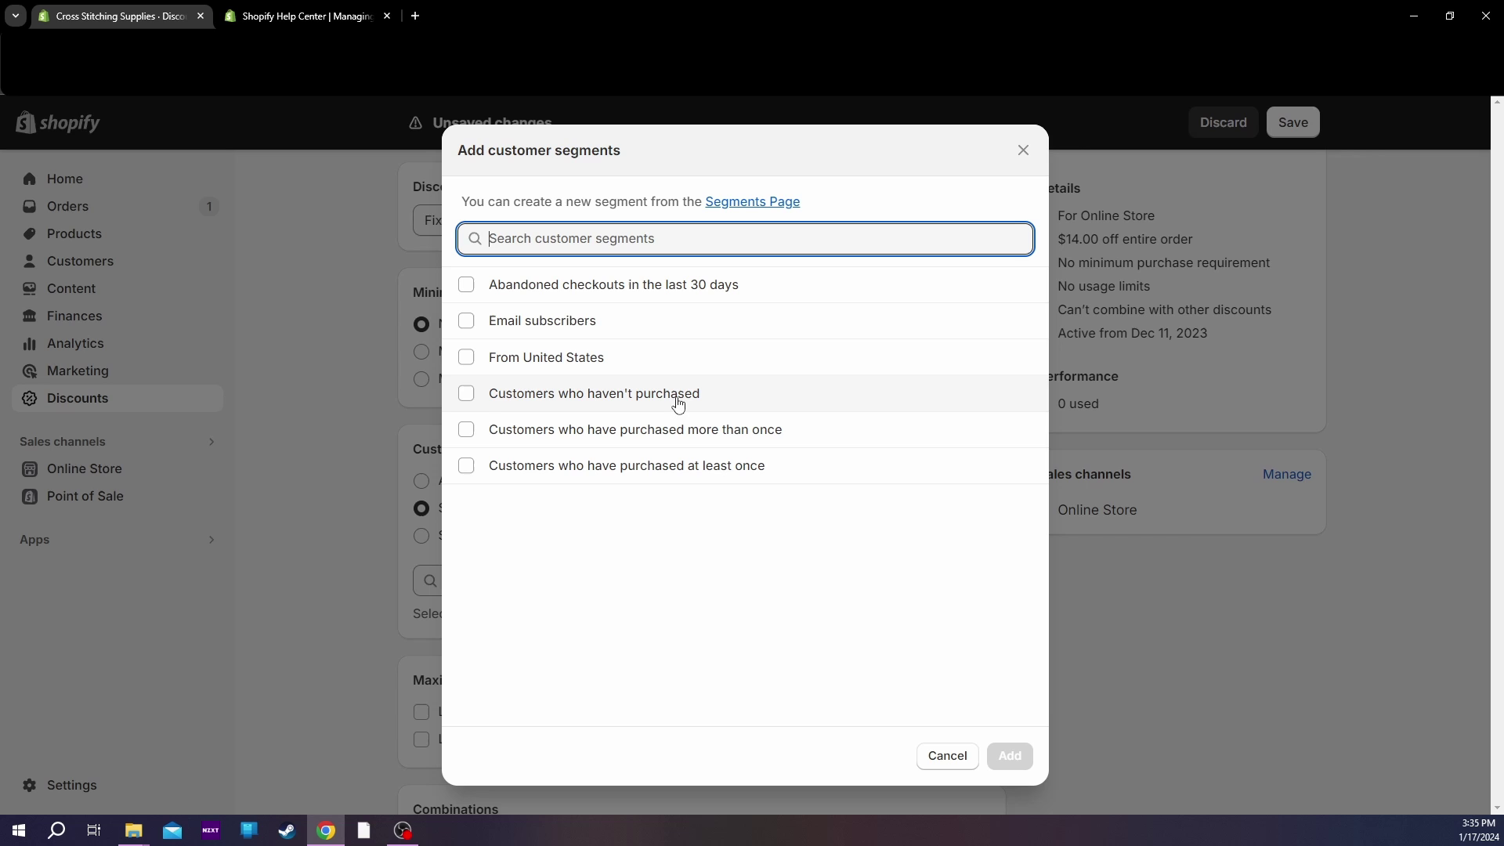
left_click(659, 414)
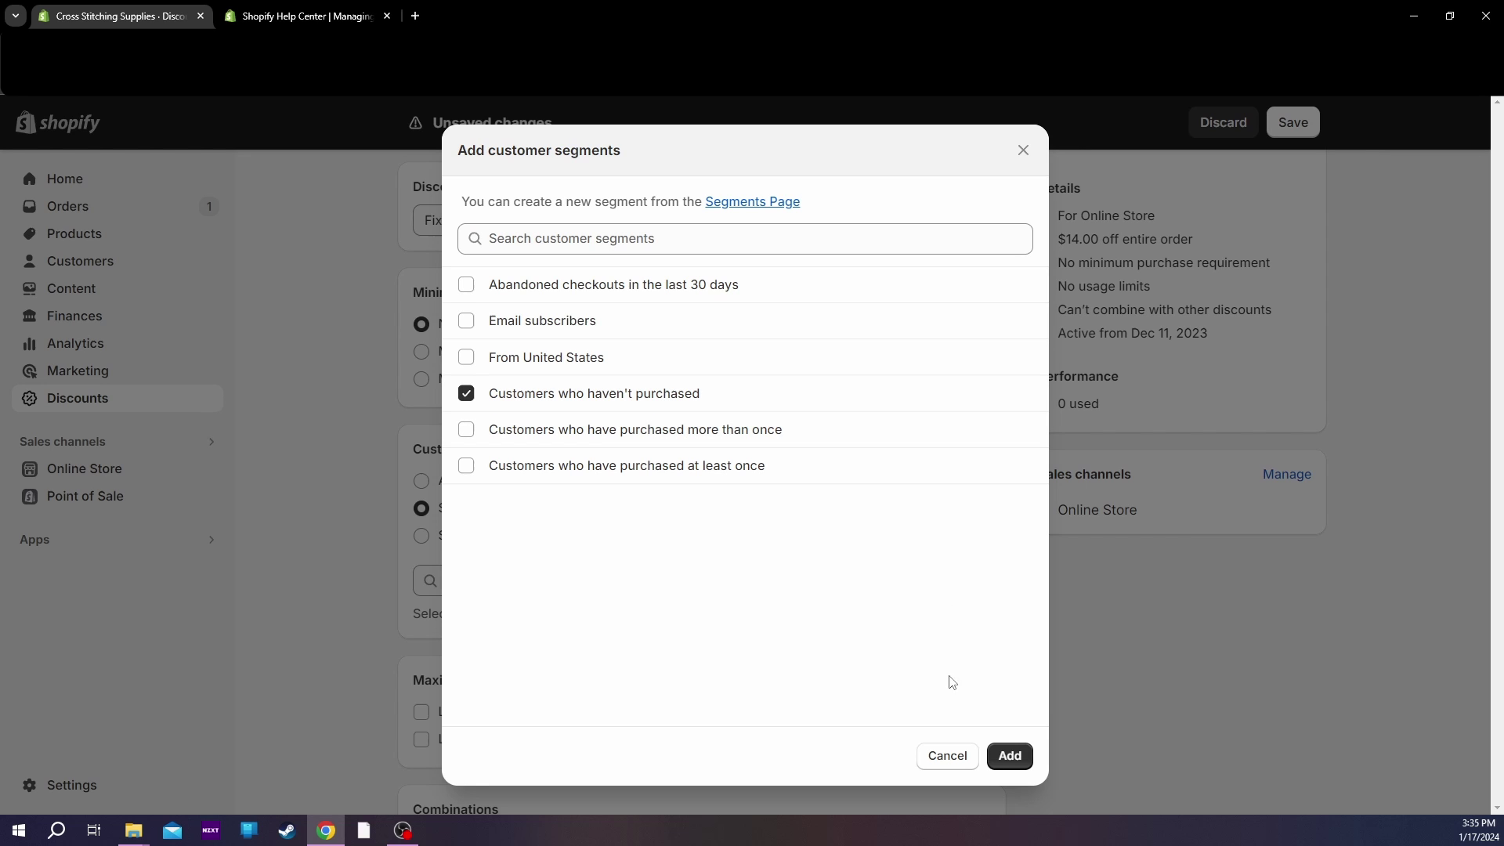